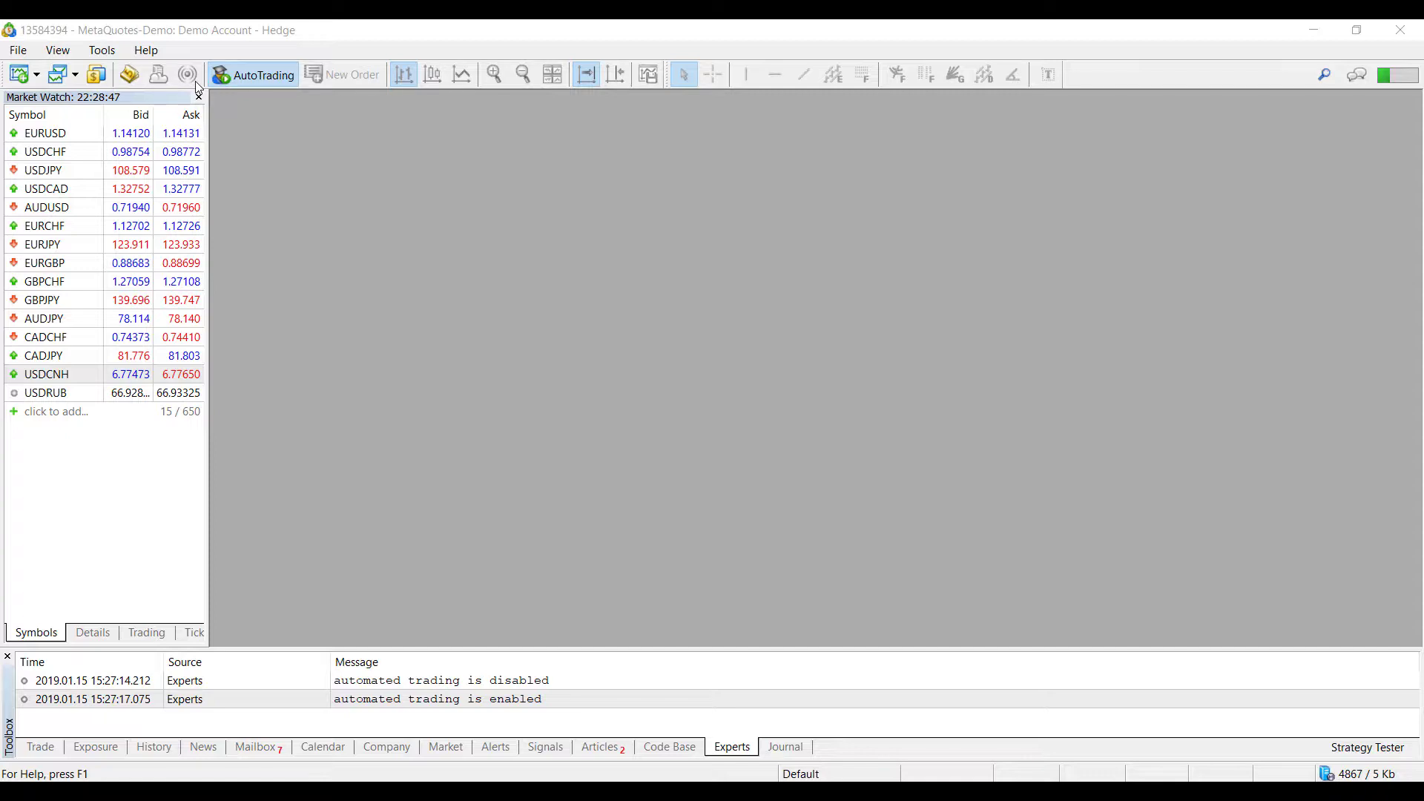
click(28, 54)
click(47, 50)
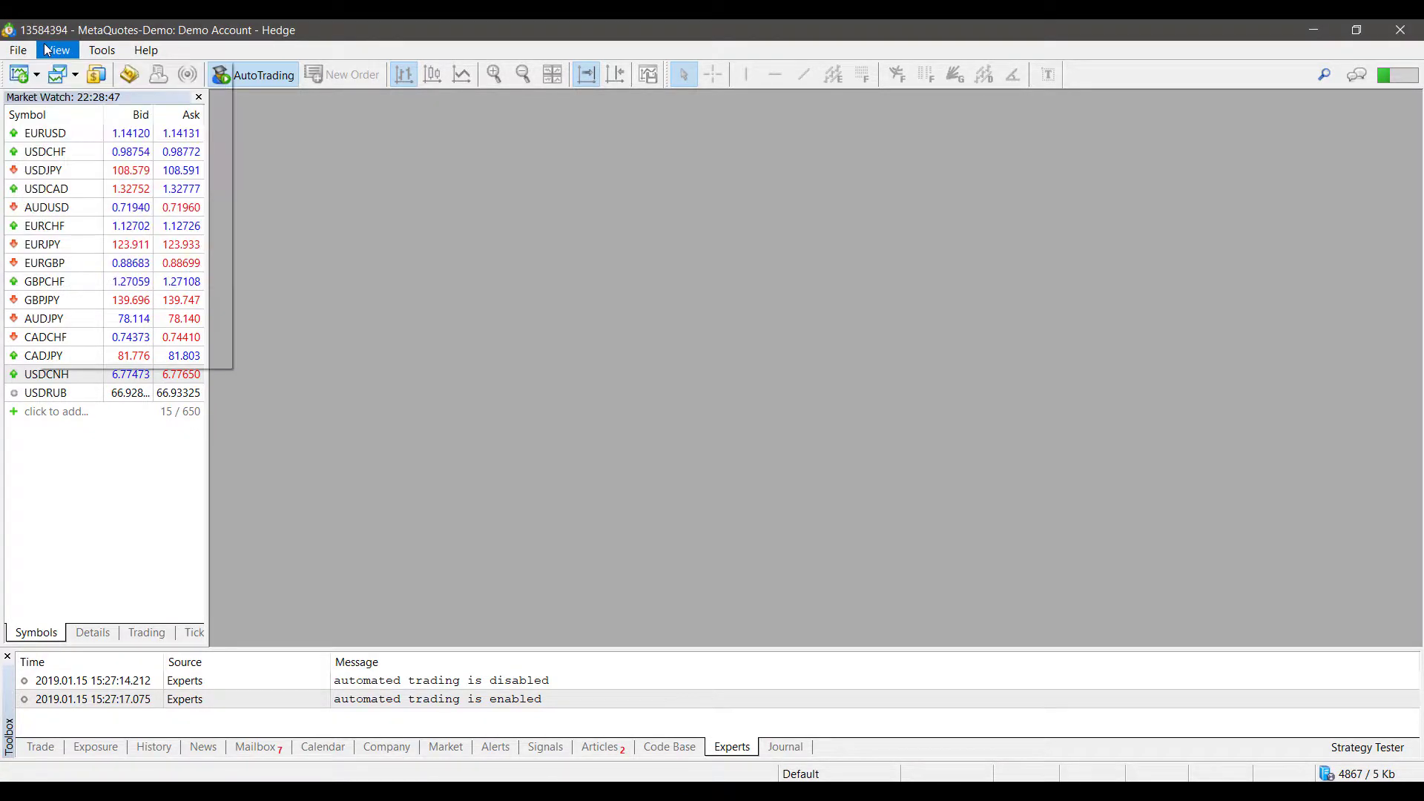
mouse_move(114, 53)
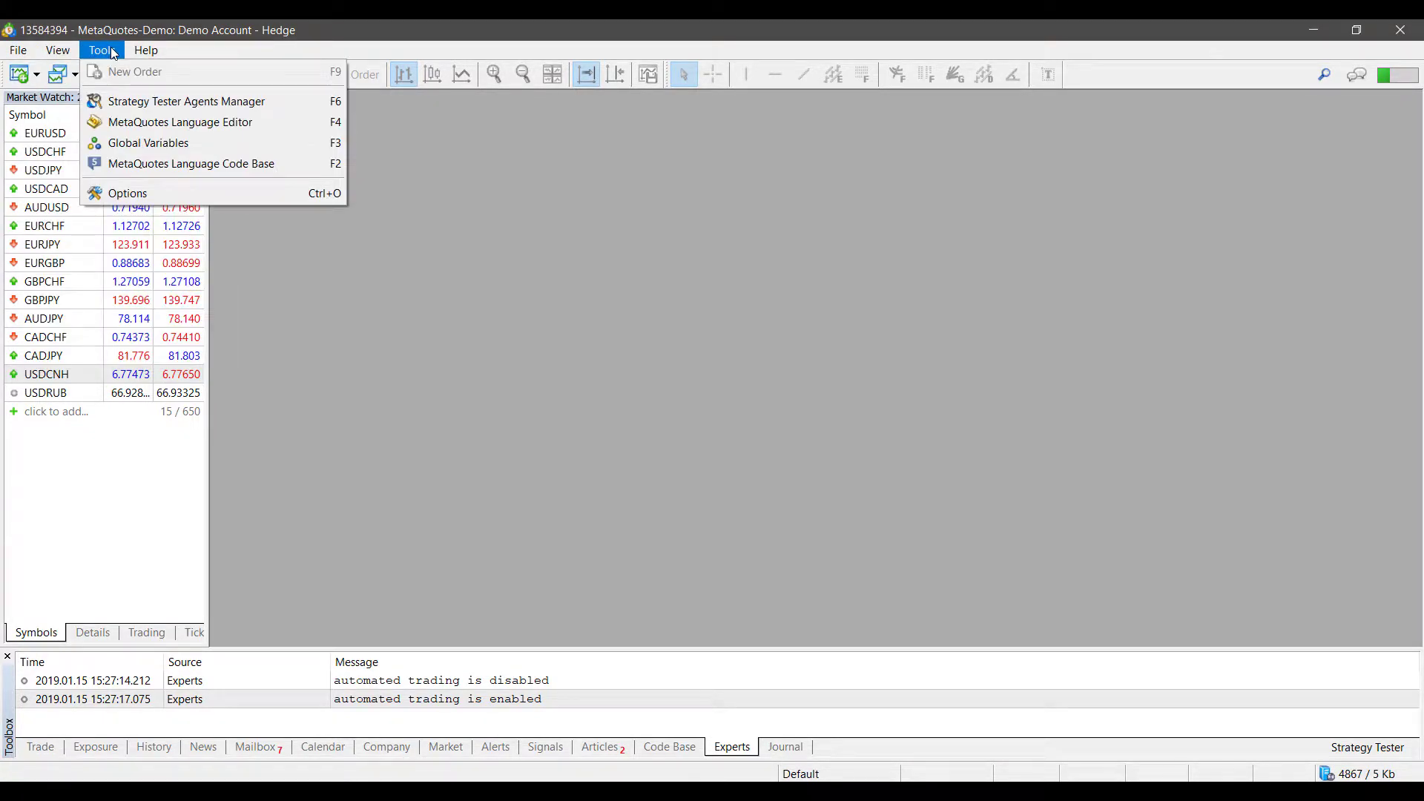
click(344, 215)
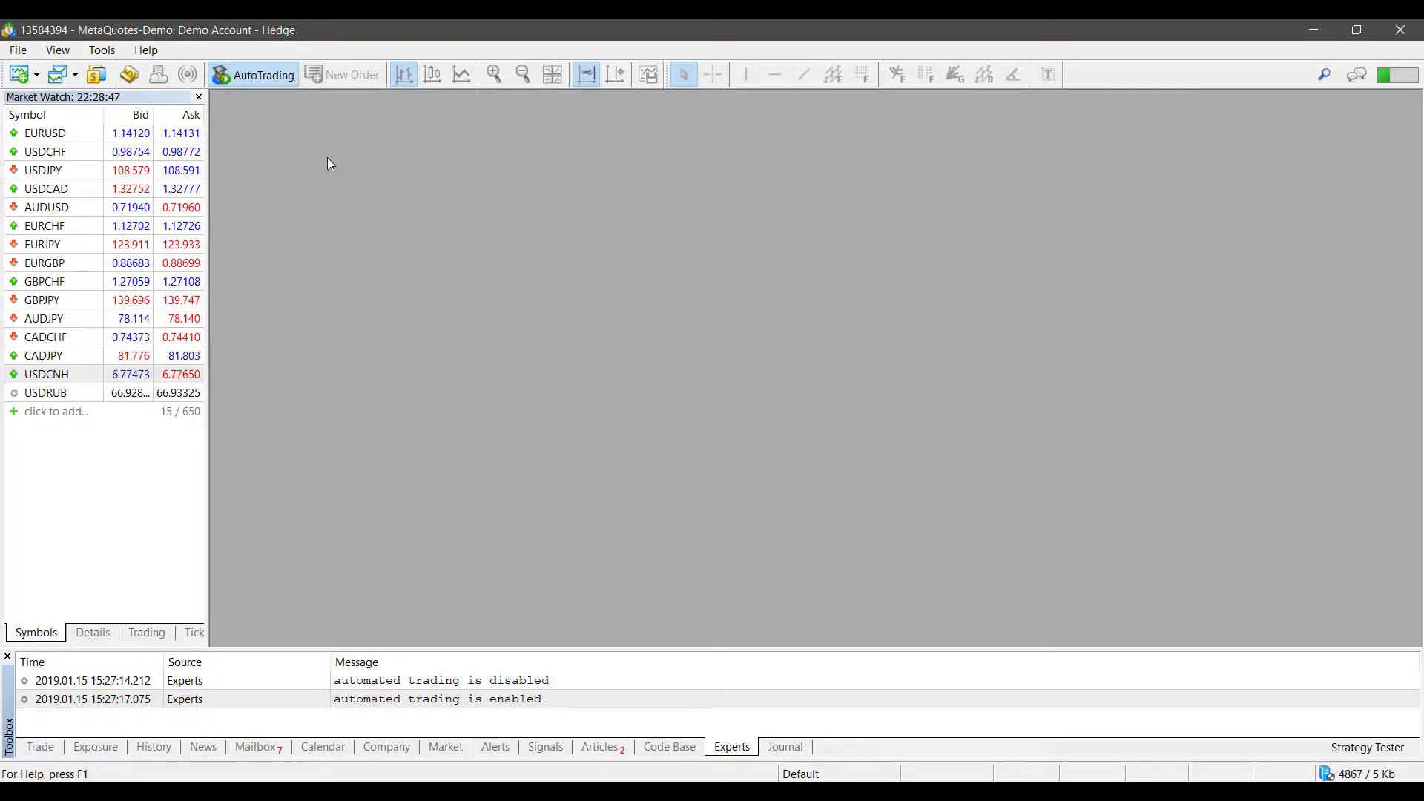
Open a chart window for USDJPY from the Market Watch list and reposition it in the workspace.
right_click(58, 170)
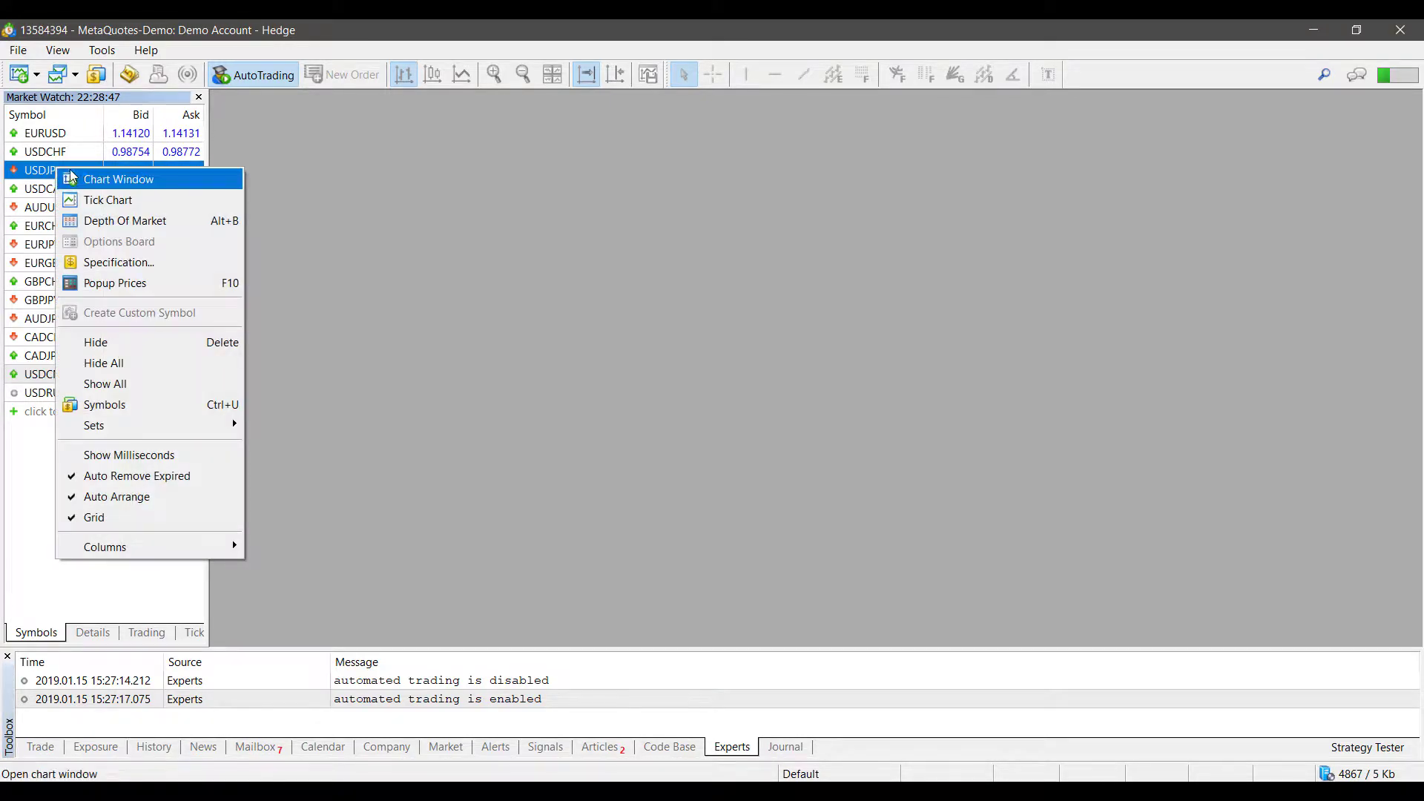
click(112, 183)
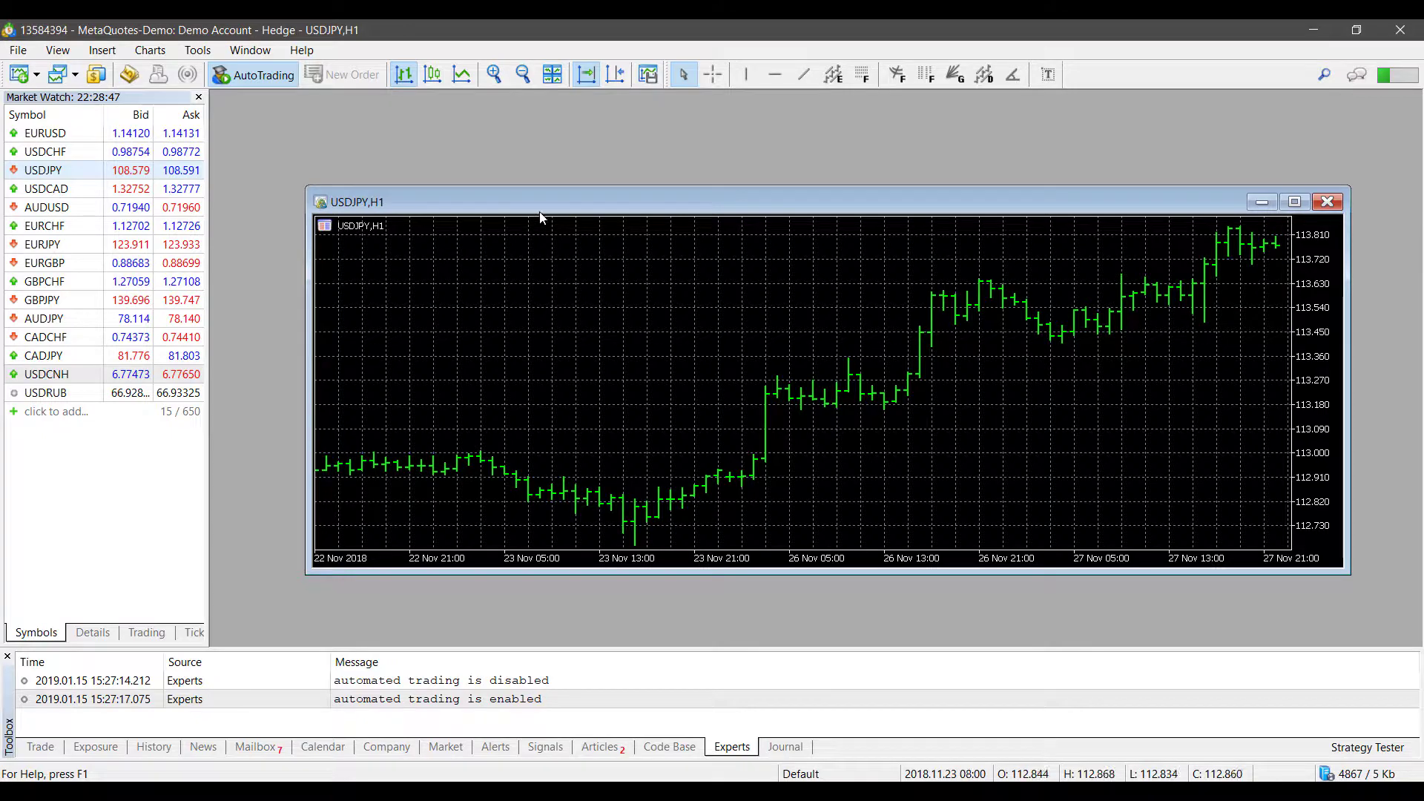
drag(463, 201, 355, 213)
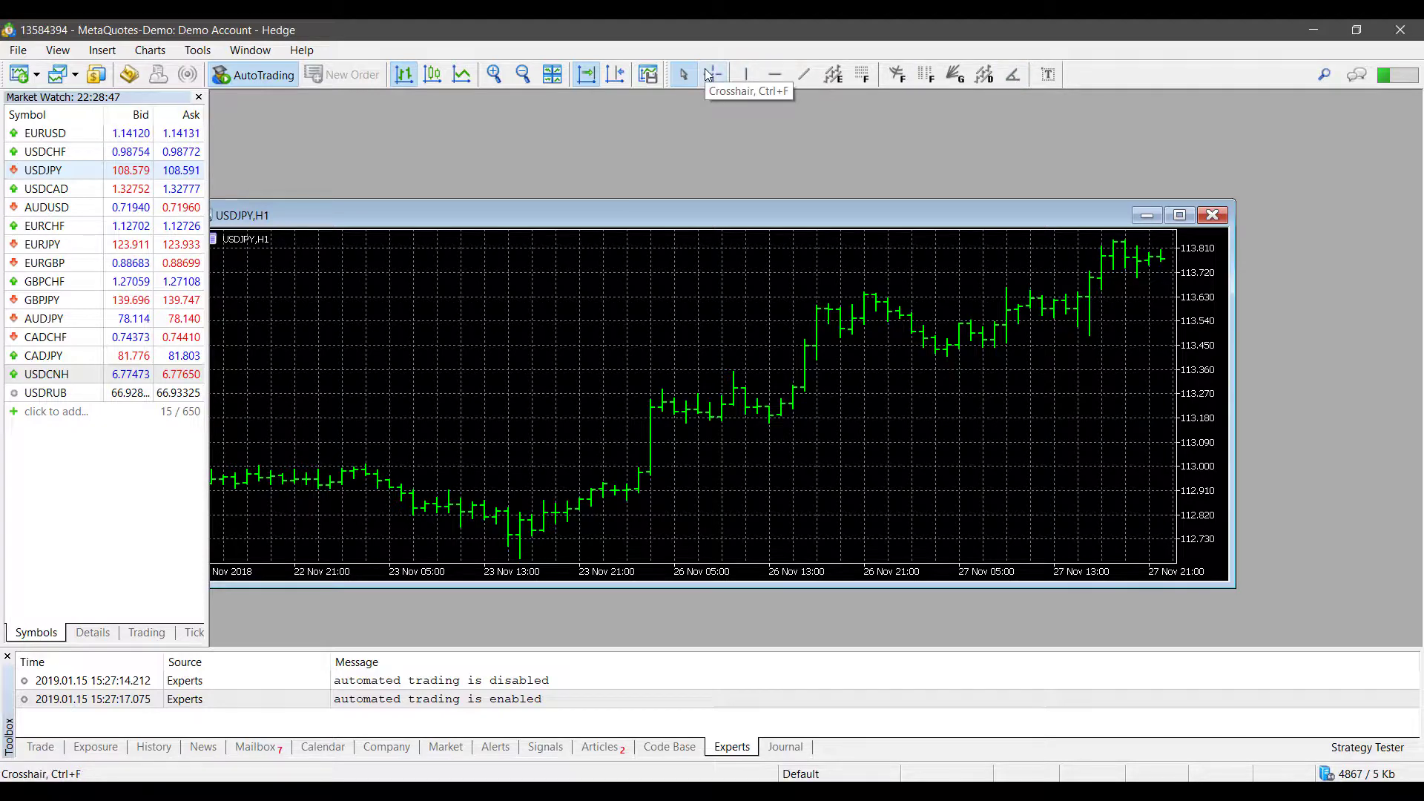
Examine the available and selected buttons in the Line Studies toolbar's customization, then close it.
right_click(769, 77)
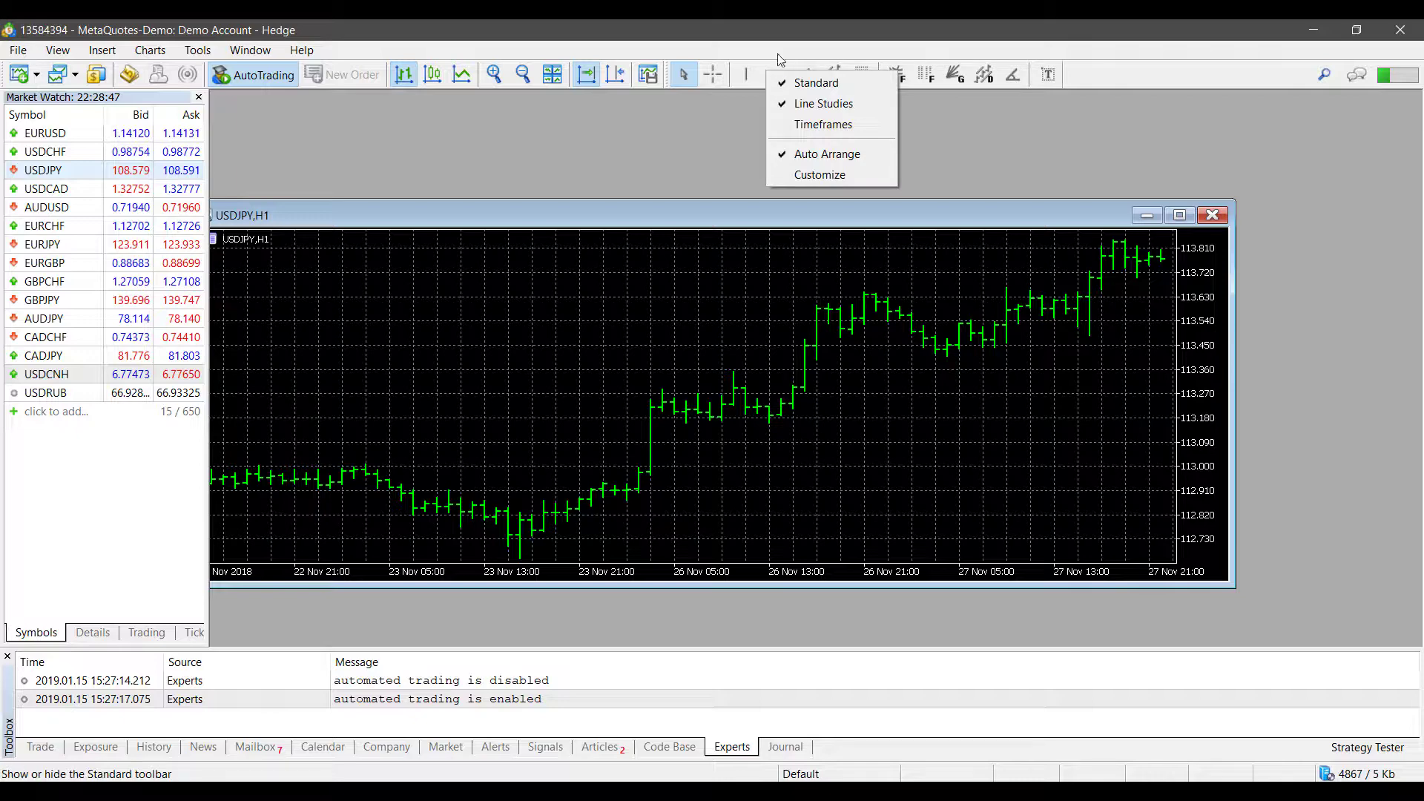
click(816, 176)
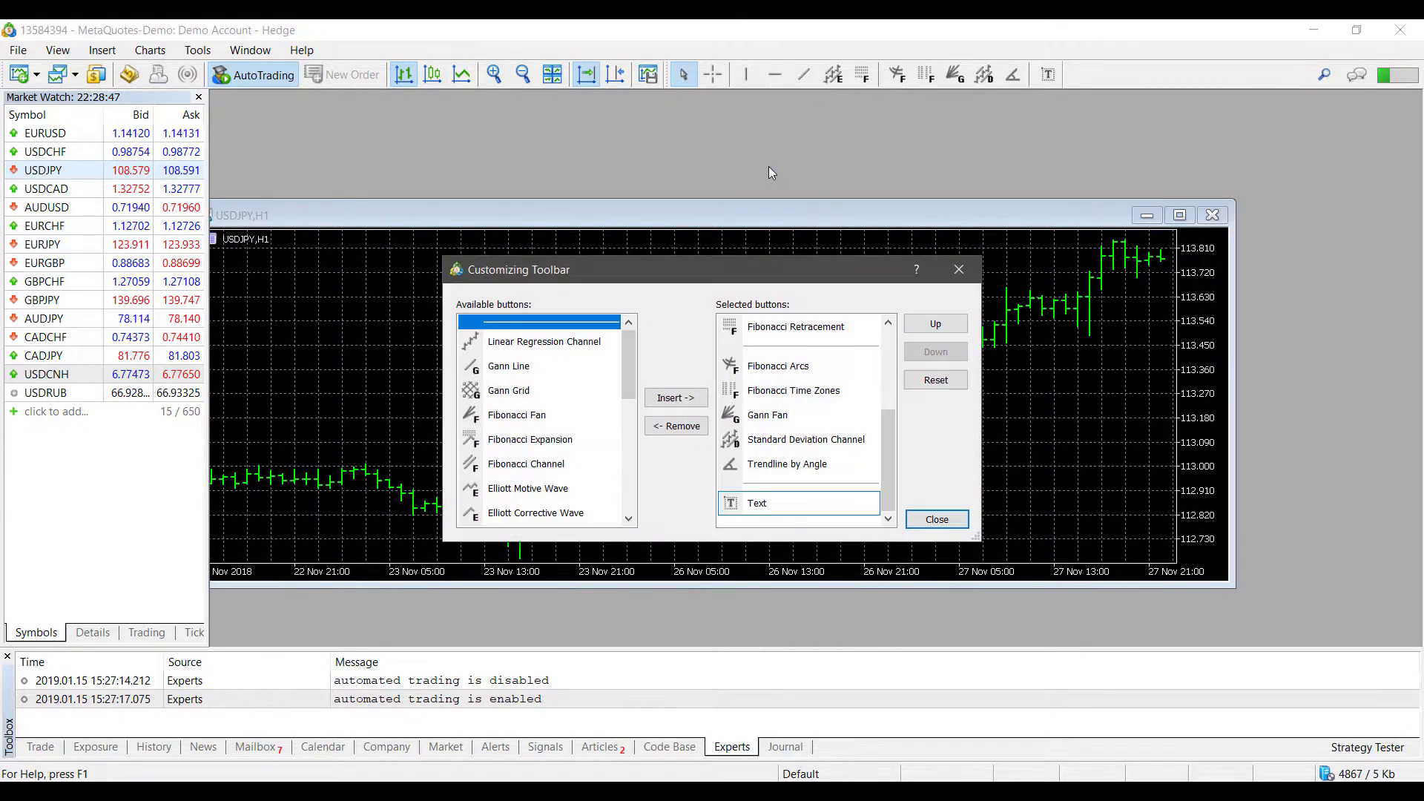
scroll(630, 359, down, 1)
mouse_move(630, 359)
mouse_down()
mouse_move(630, 475)
mouse_move(634, 328)
mouse_move(629, 482)
mouse_move(628, 348)
mouse_up()
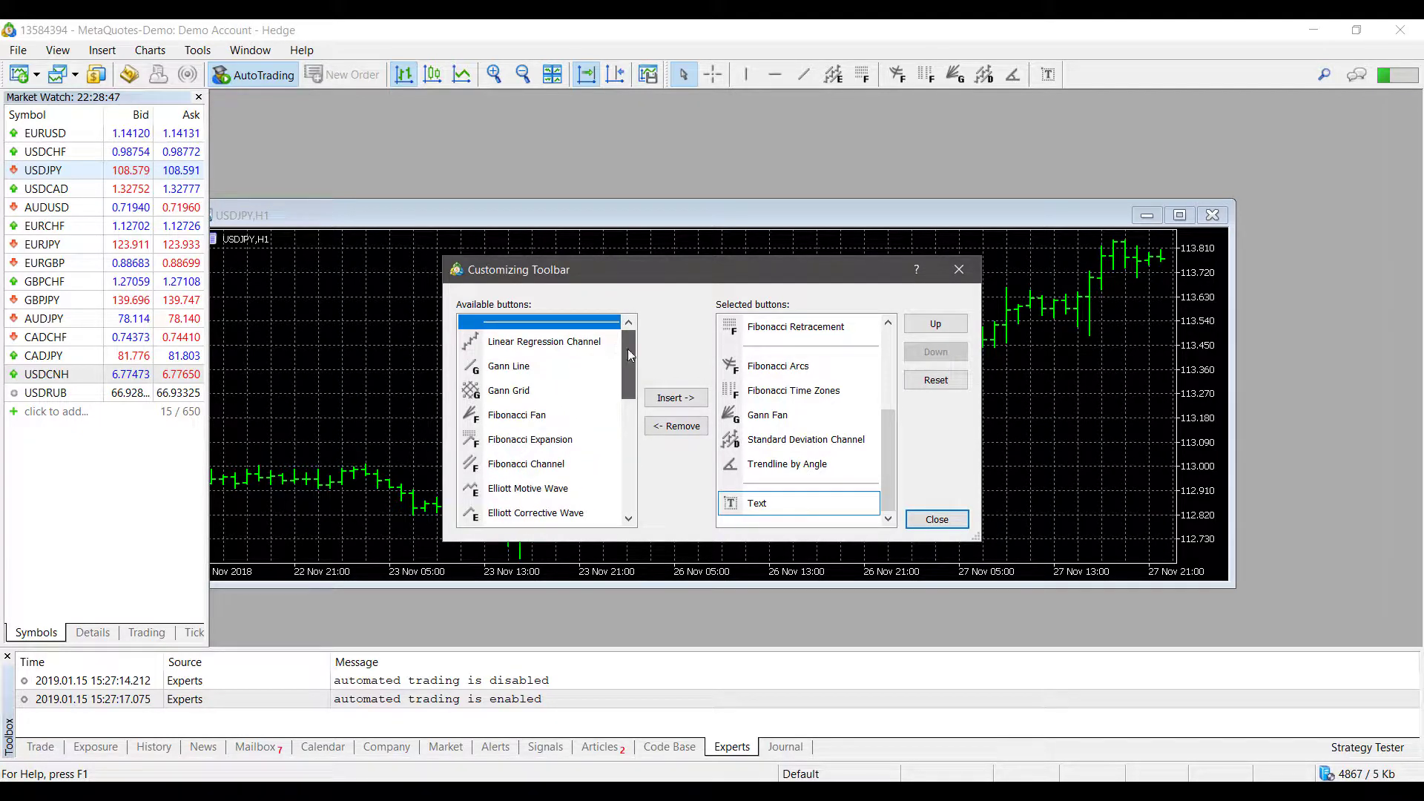
click(519, 415)
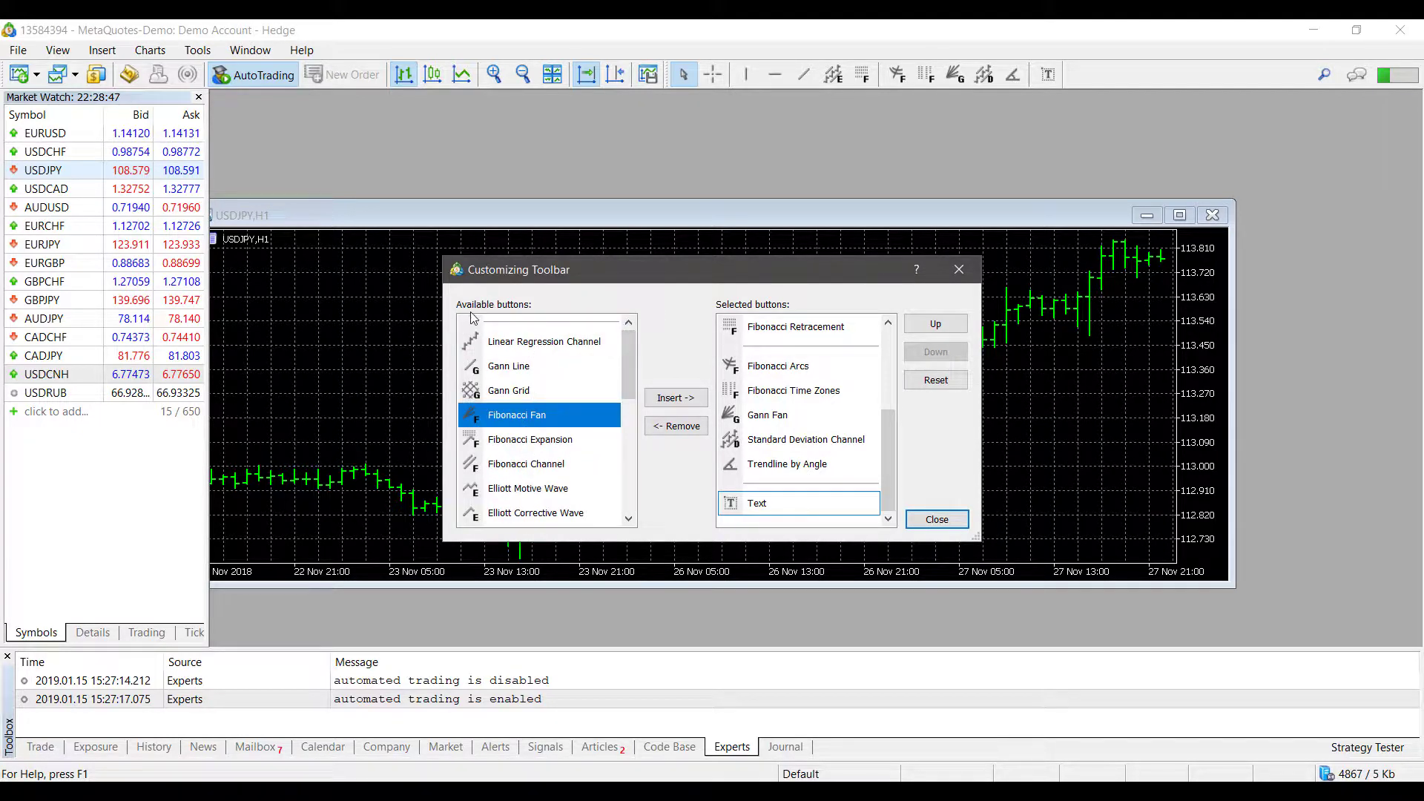
scroll(625, 390, down, 6)
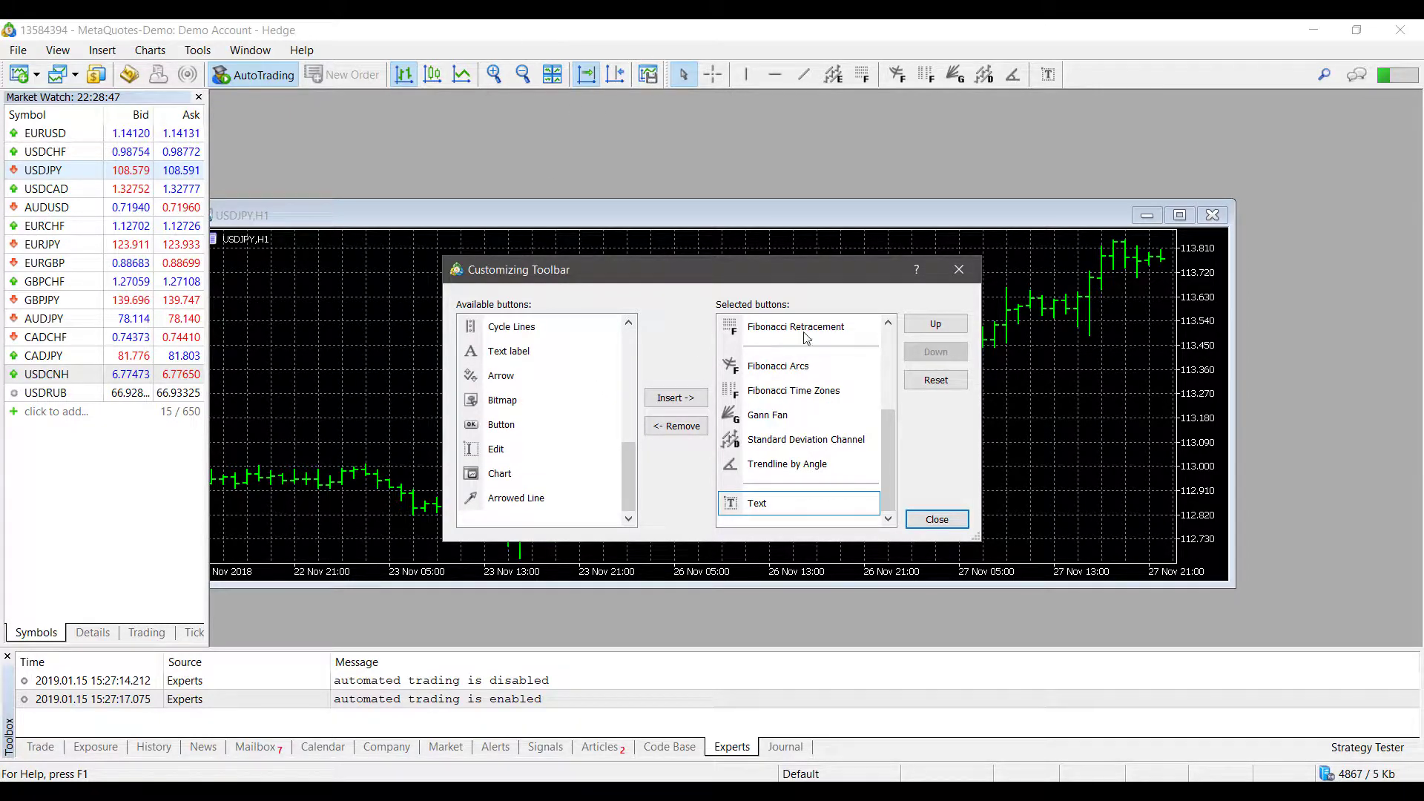
click(936, 519)
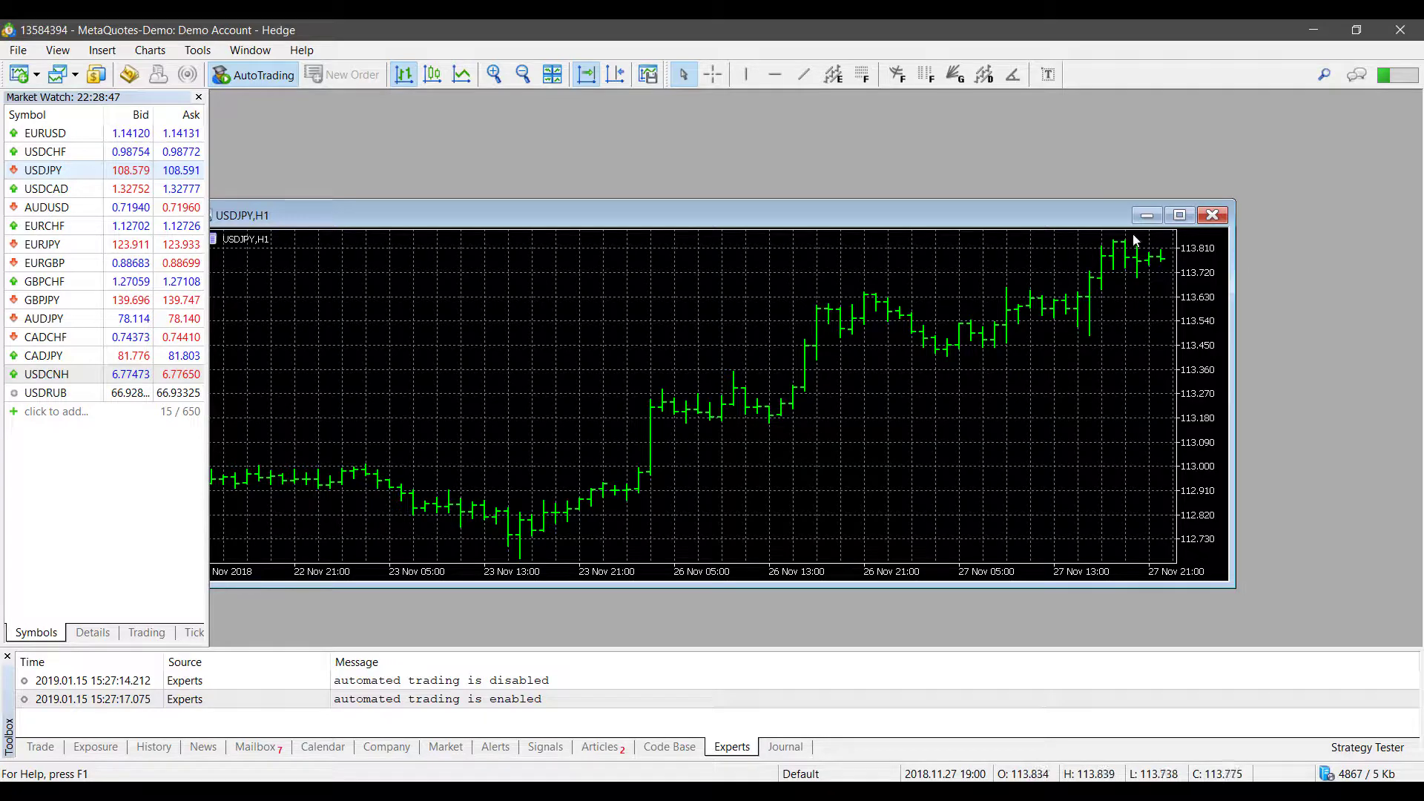
Move the USDJPY chart window fully into view and display the Timeframes toolbar.
drag(988, 218, 1057, 219)
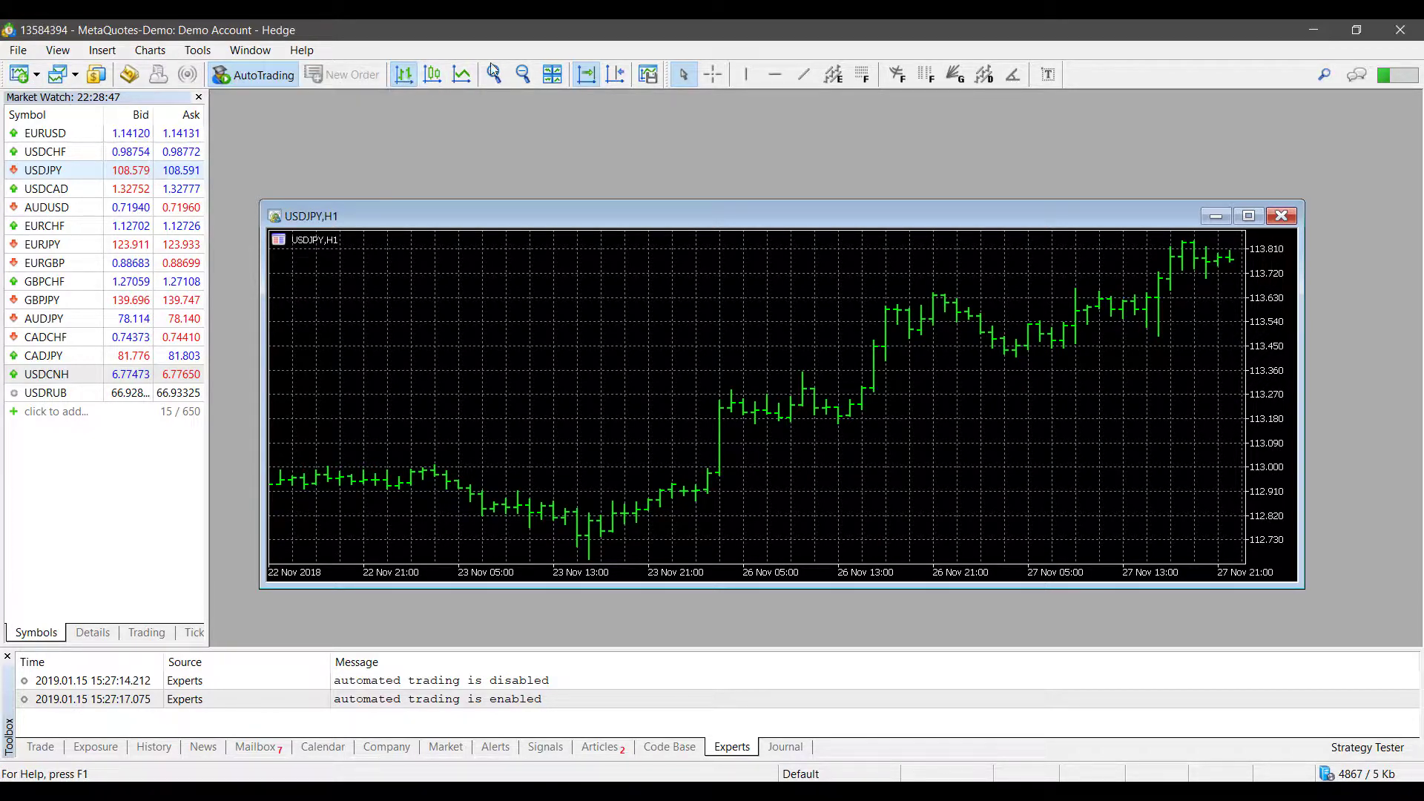
right_click(167, 74)
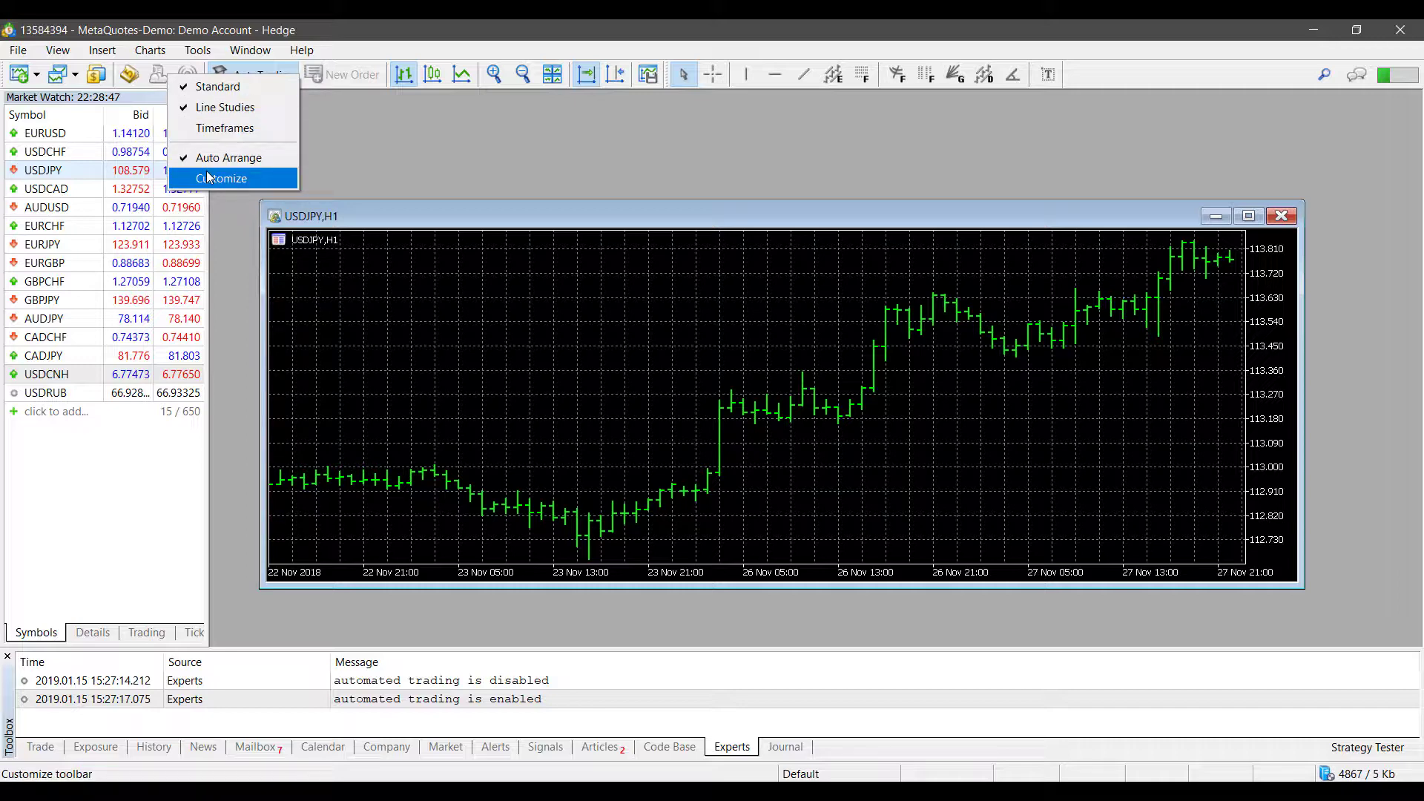
click(207, 128)
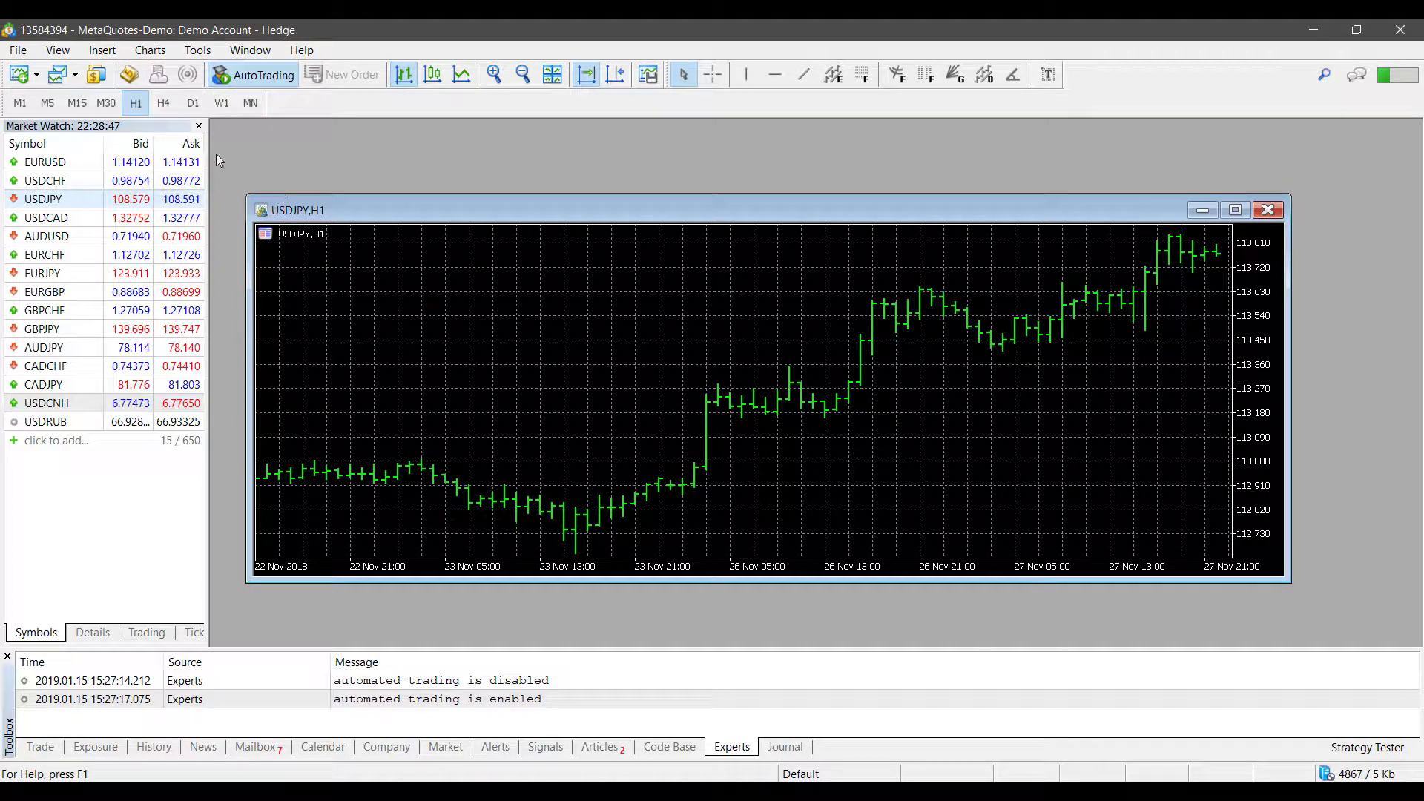
Switch the USDJPY chart through the H4, D1, W1, MN, M15 and M5 timeframes, ending on M1.
click(171, 105)
click(192, 104)
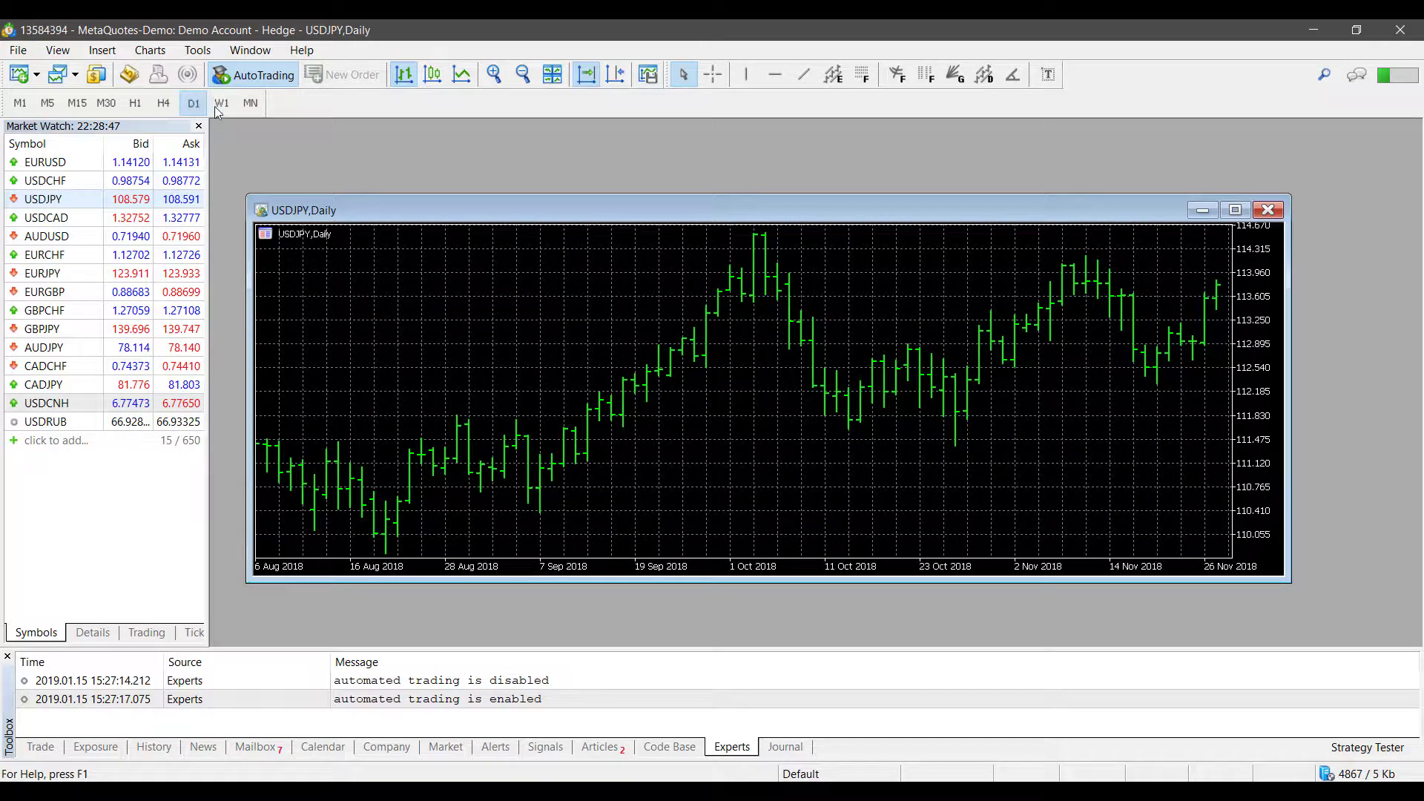
click(221, 105)
click(251, 104)
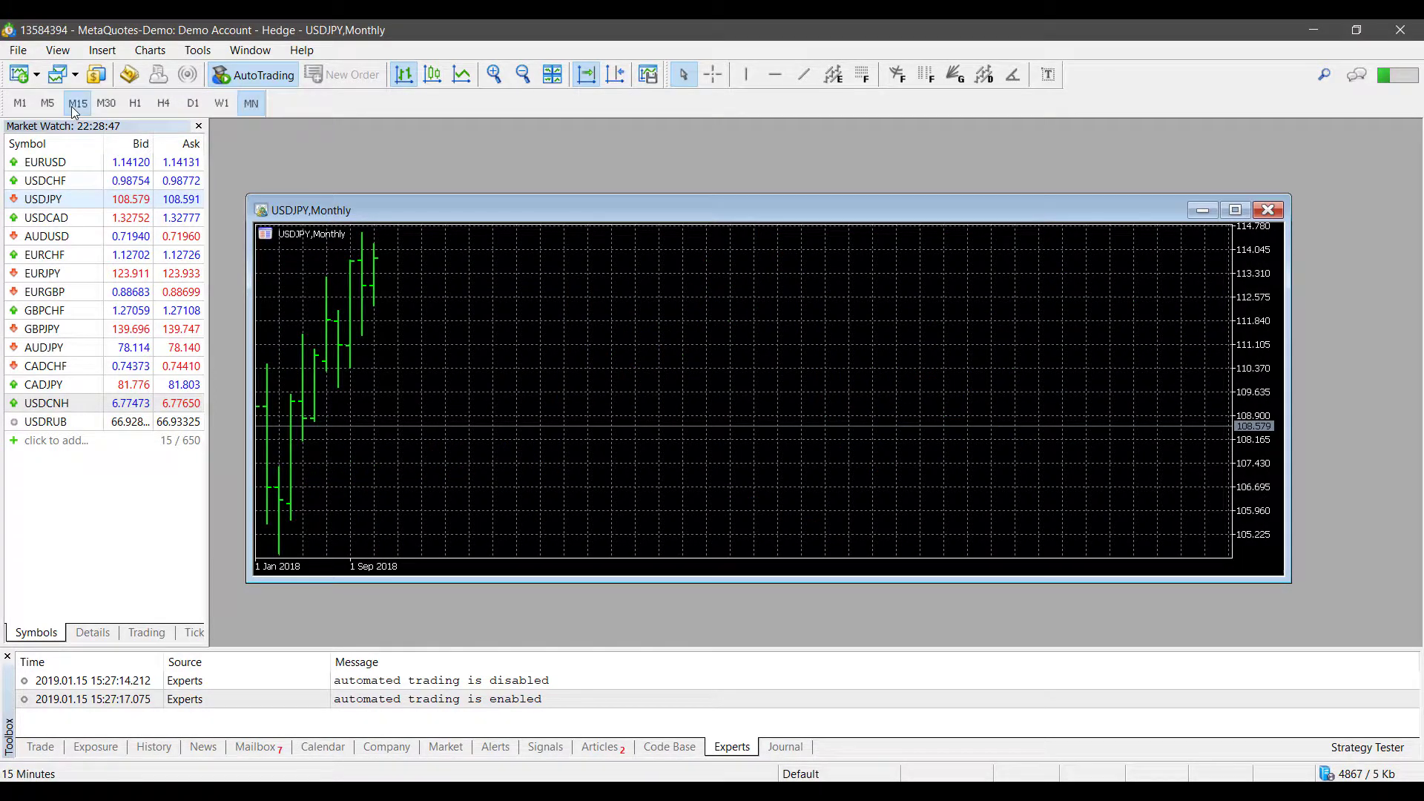
click(76, 105)
click(42, 104)
click(20, 104)
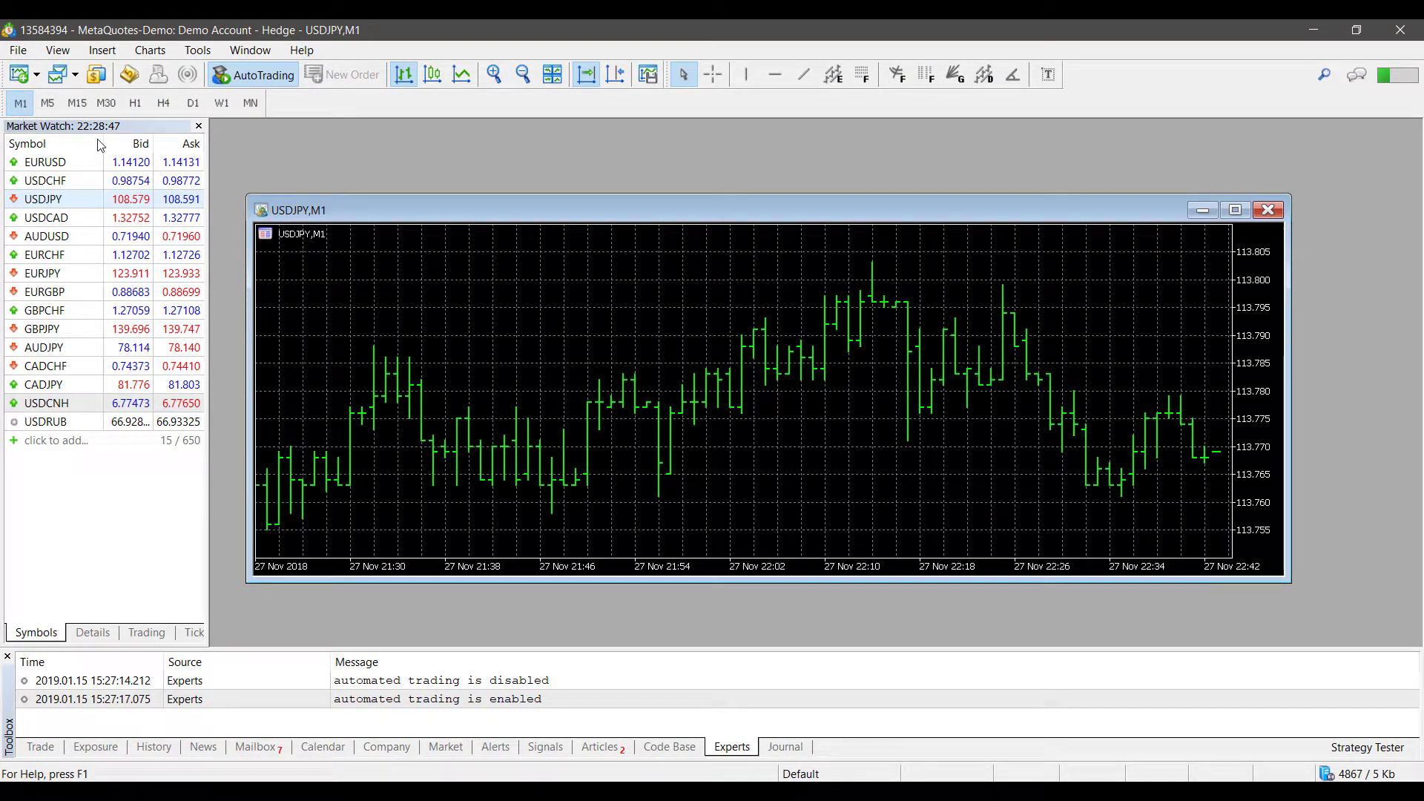
right_click(470, 367)
click(430, 233)
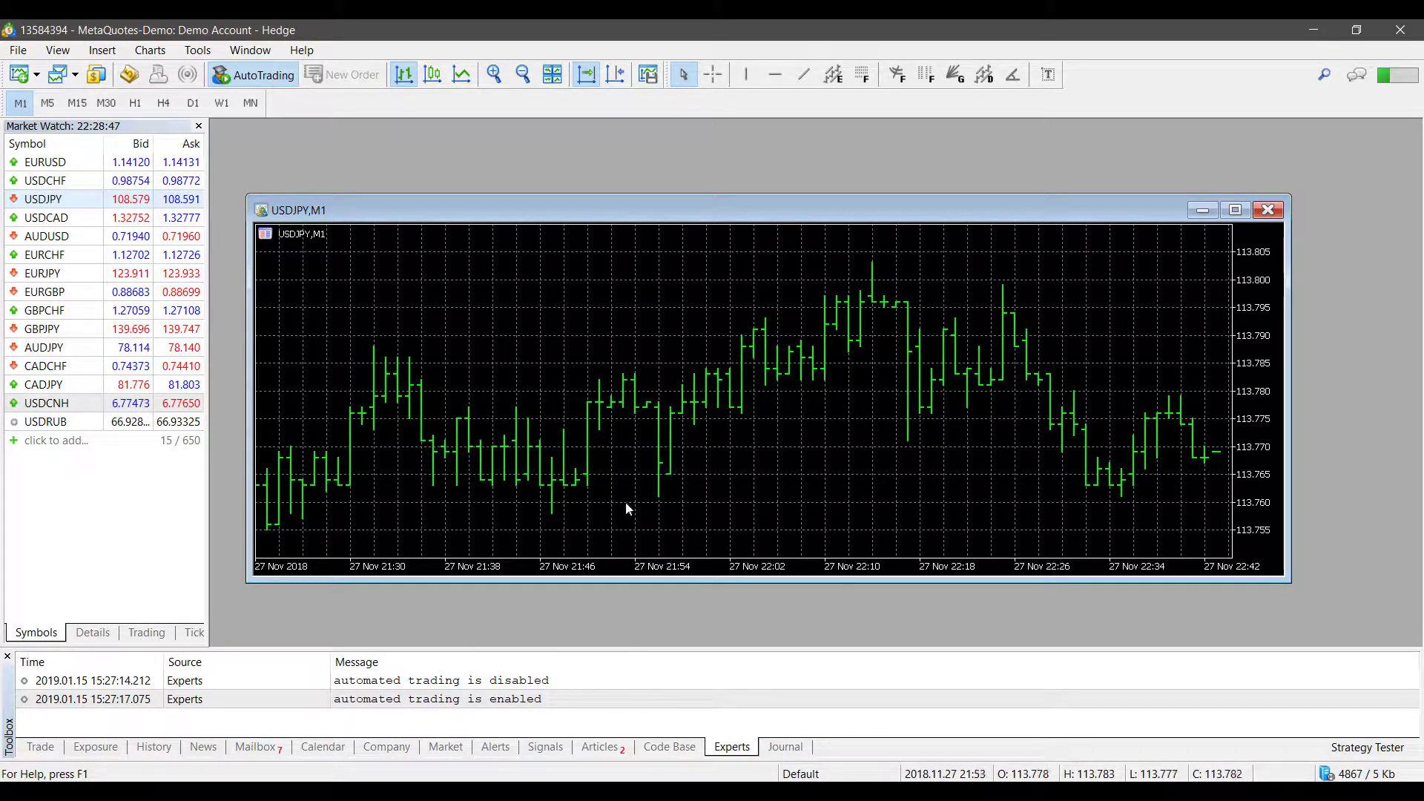
drag(585, 564, 440, 570)
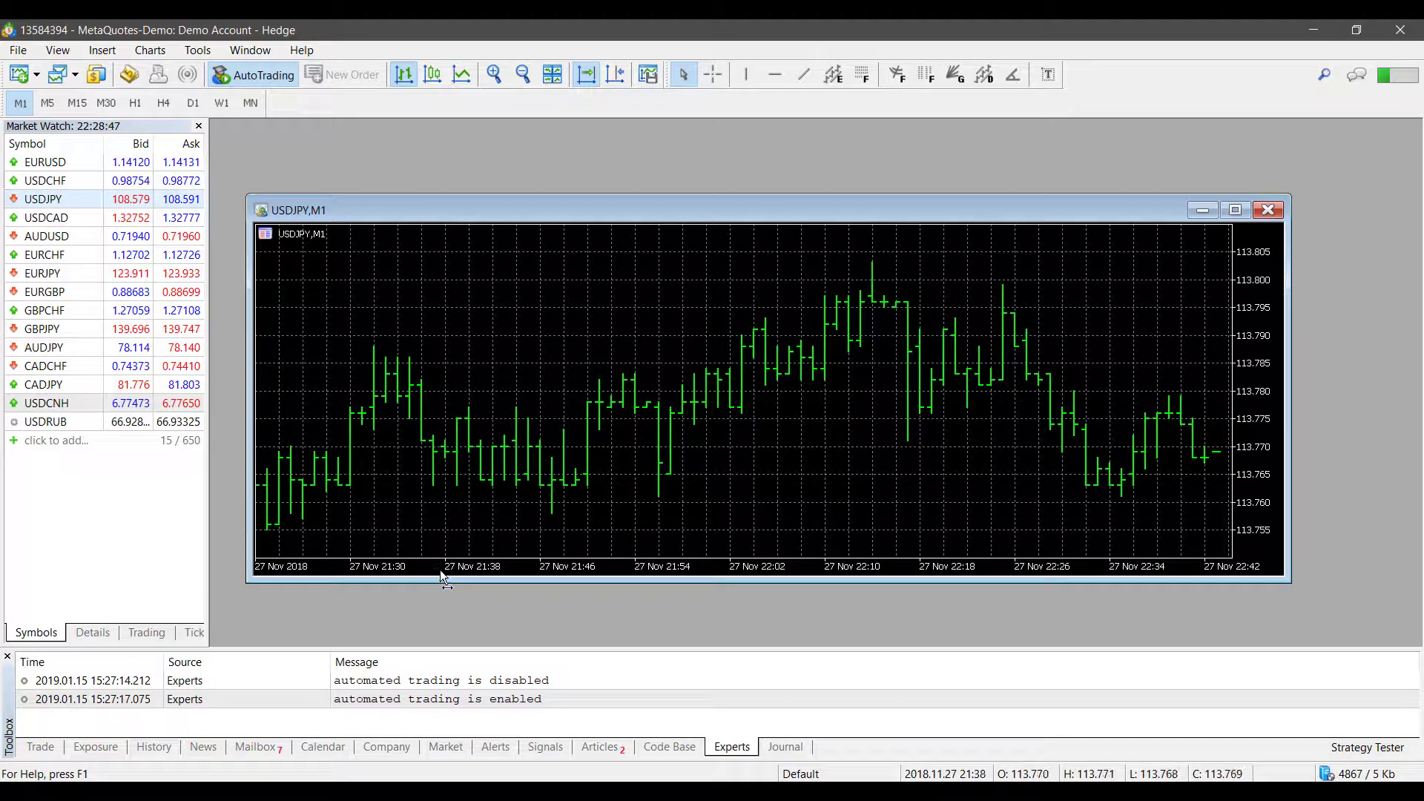
right_click(136, 86)
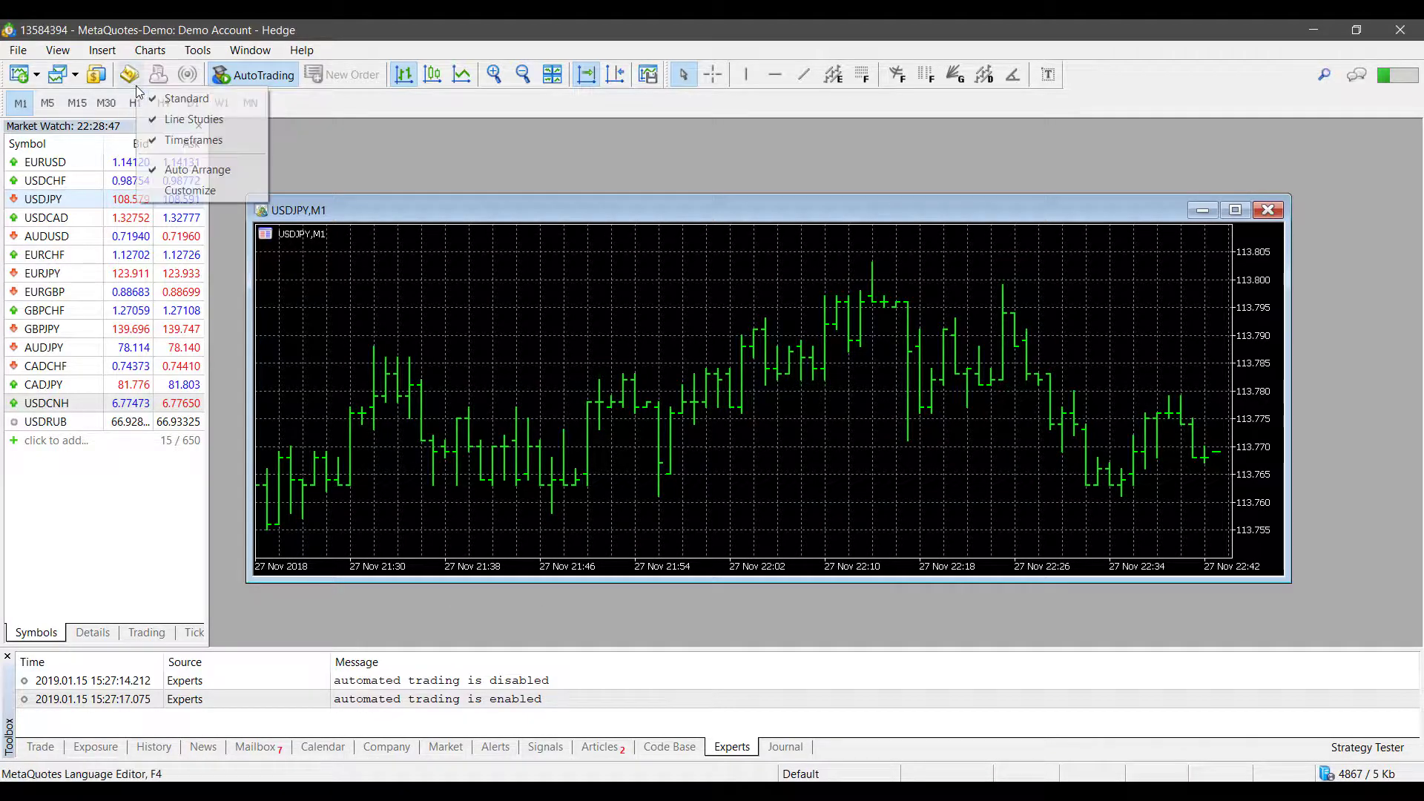
click(214, 194)
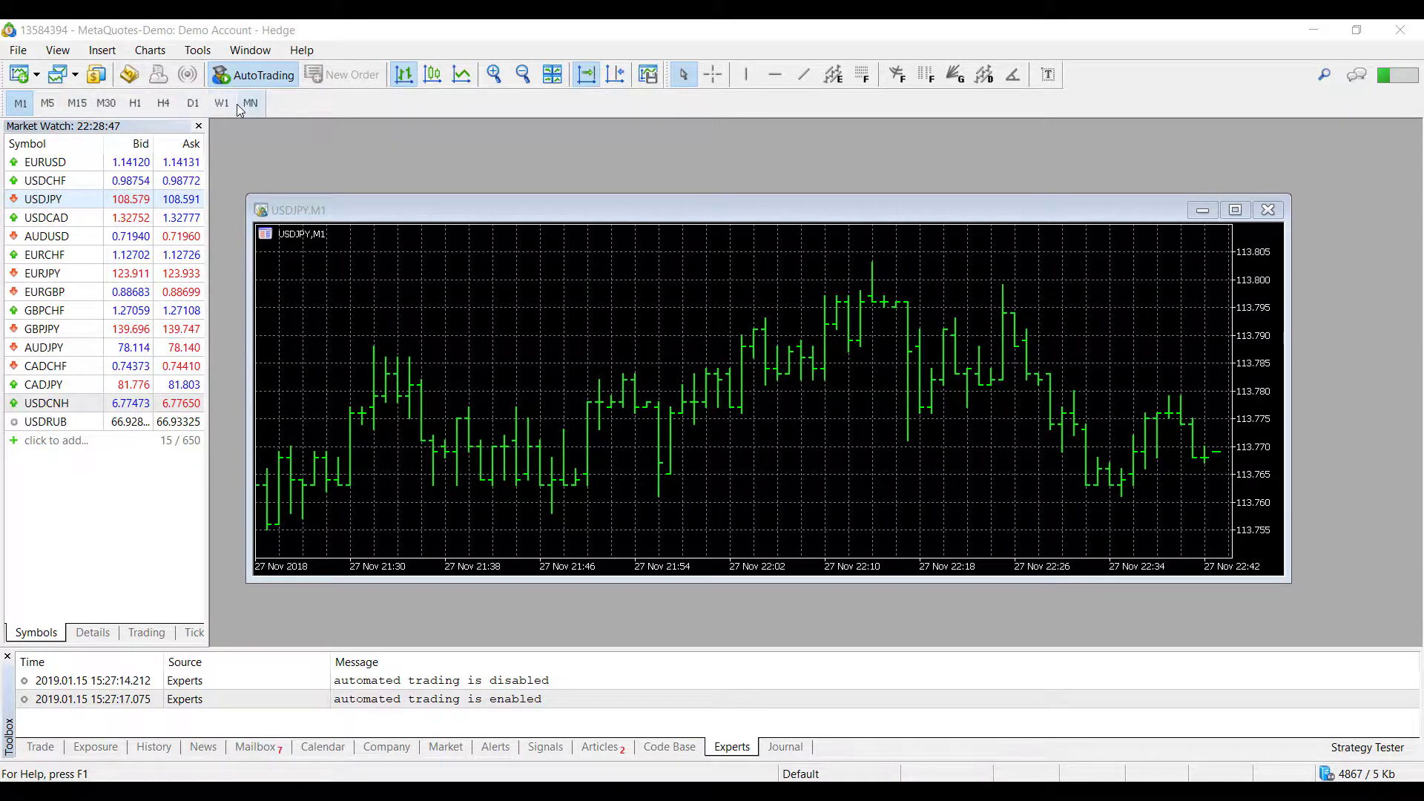
right_click(158, 78)
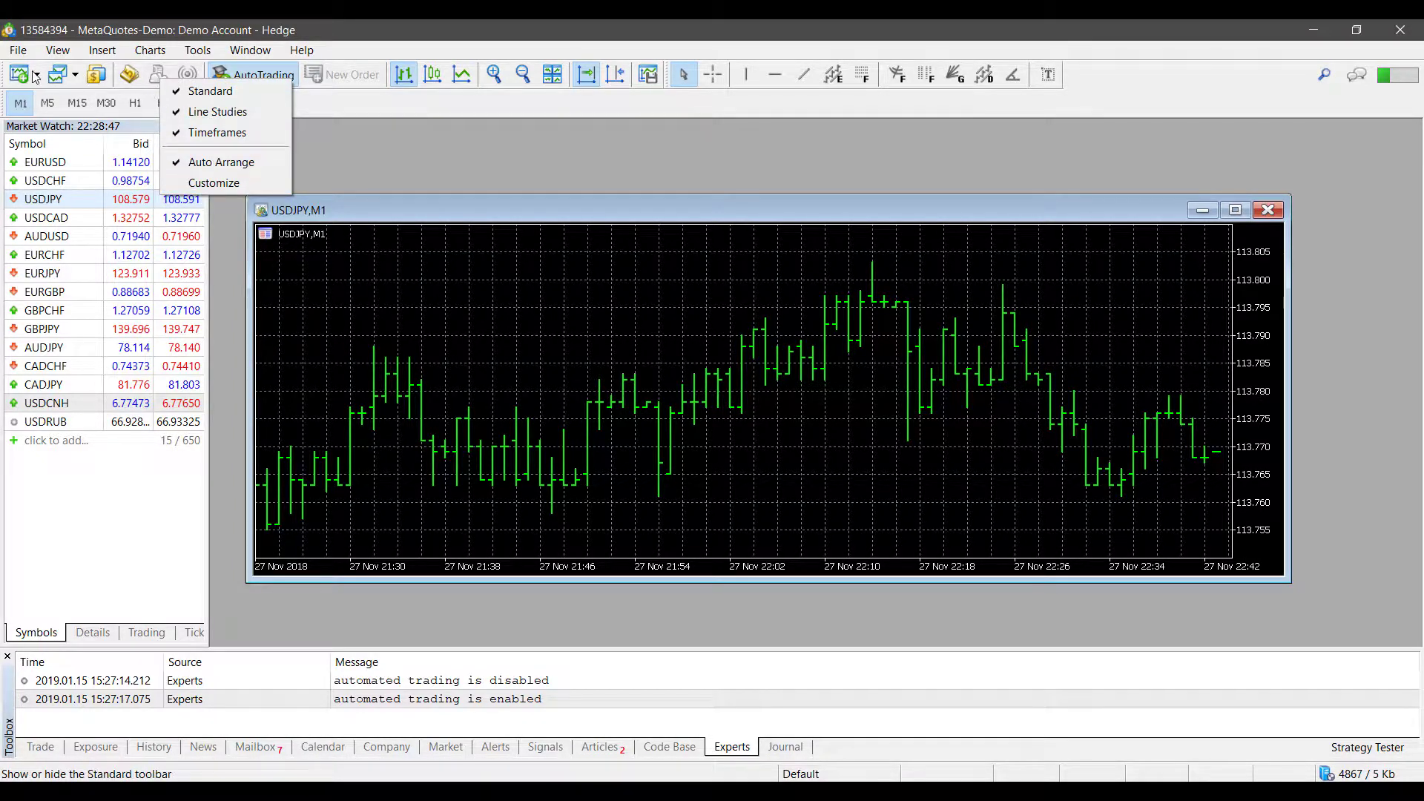
click(128, 81)
Open the customization dialog for the Standard toolbar and look through its available buttons.
right_click(138, 74)
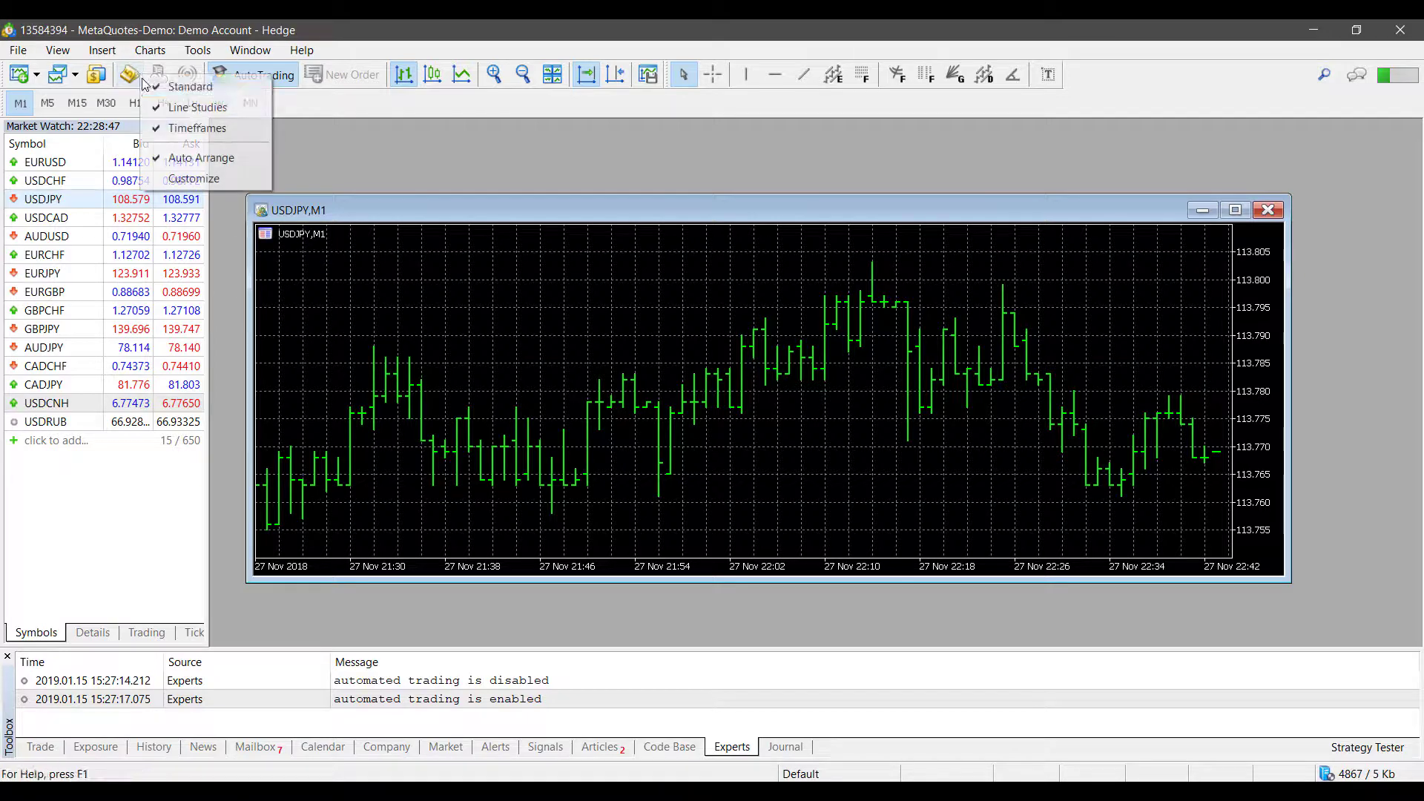
click(185, 186)
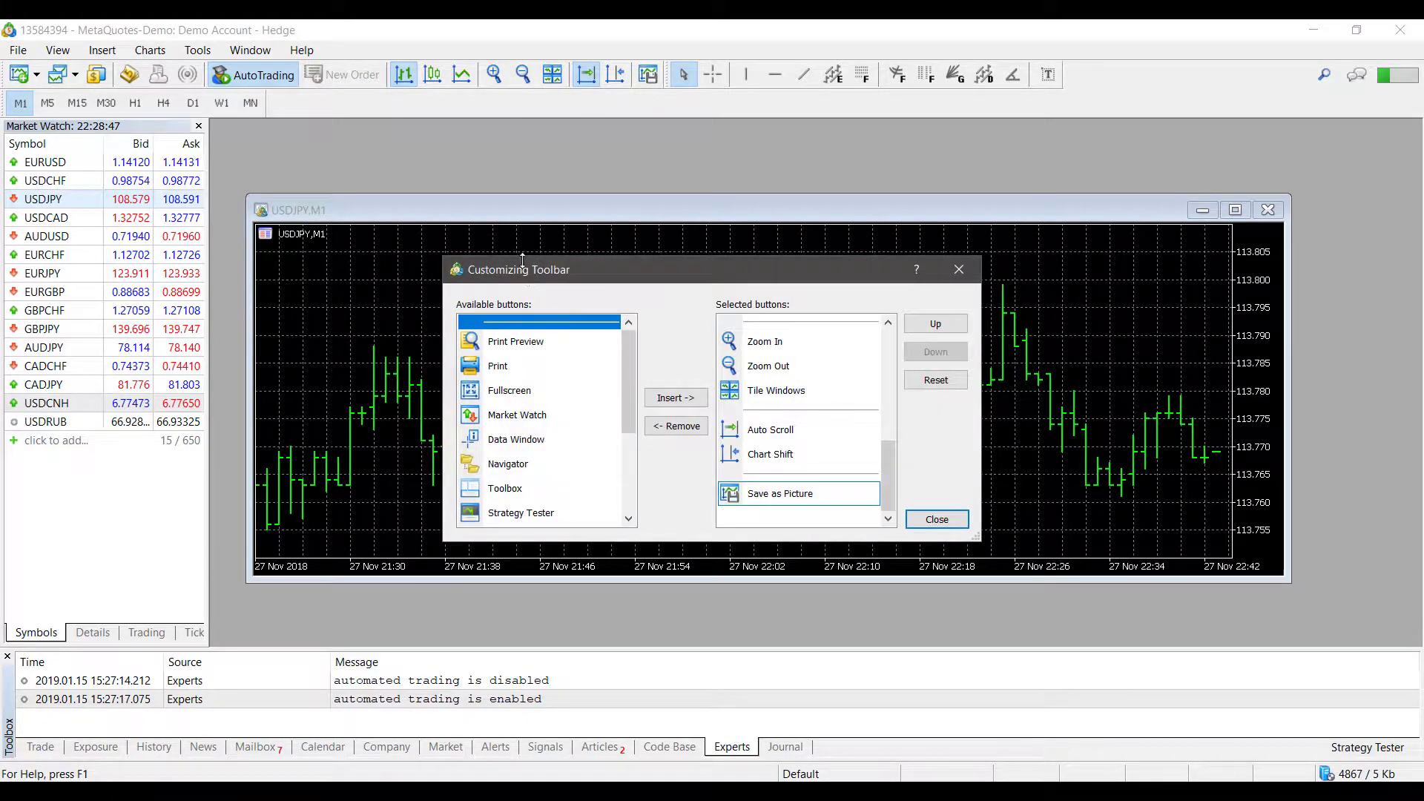
scroll(472, 441, down, 3)
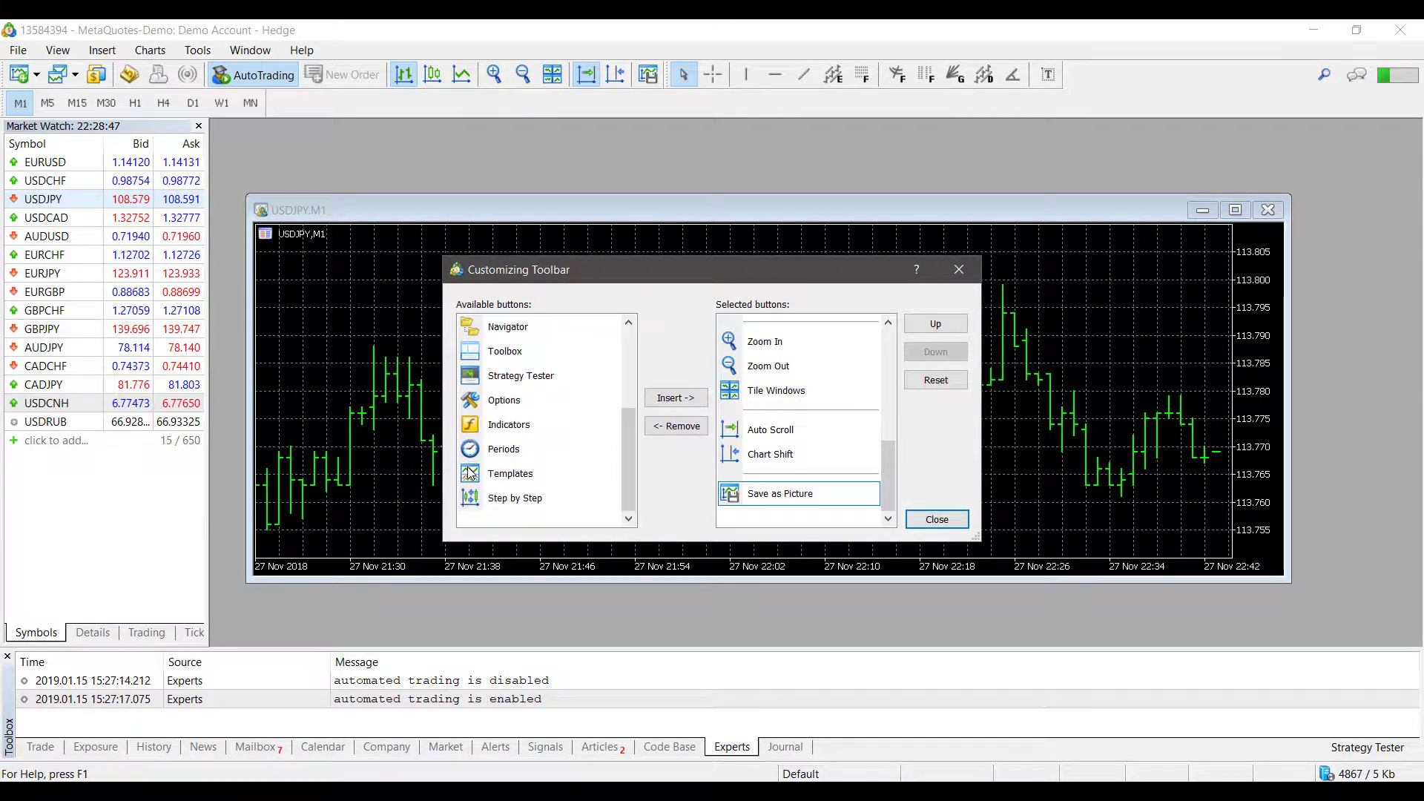
scroll(470, 475, up, 3)
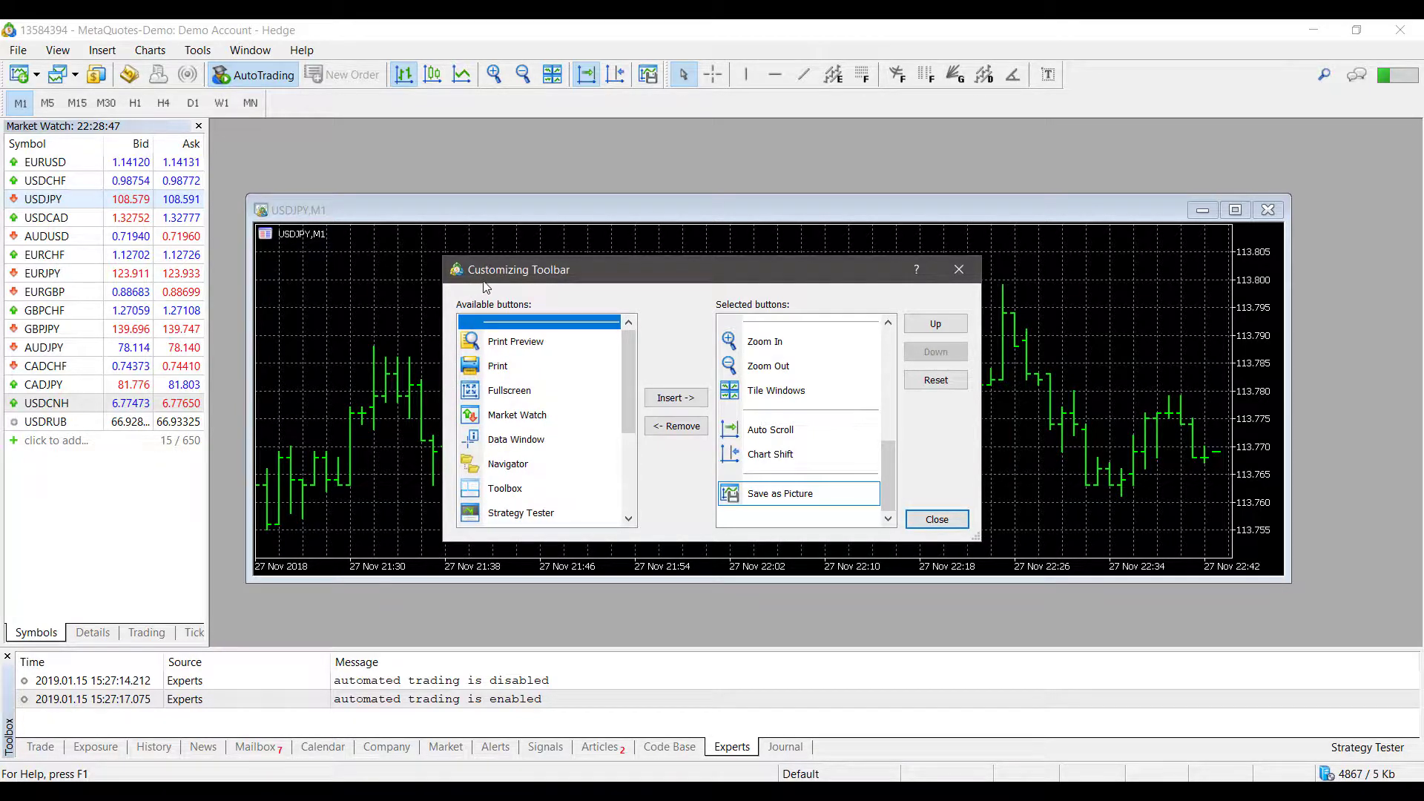
Try to insert a separator before the Save as Picture button on the Standard toolbar.
click(496, 348)
click(506, 324)
click(666, 405)
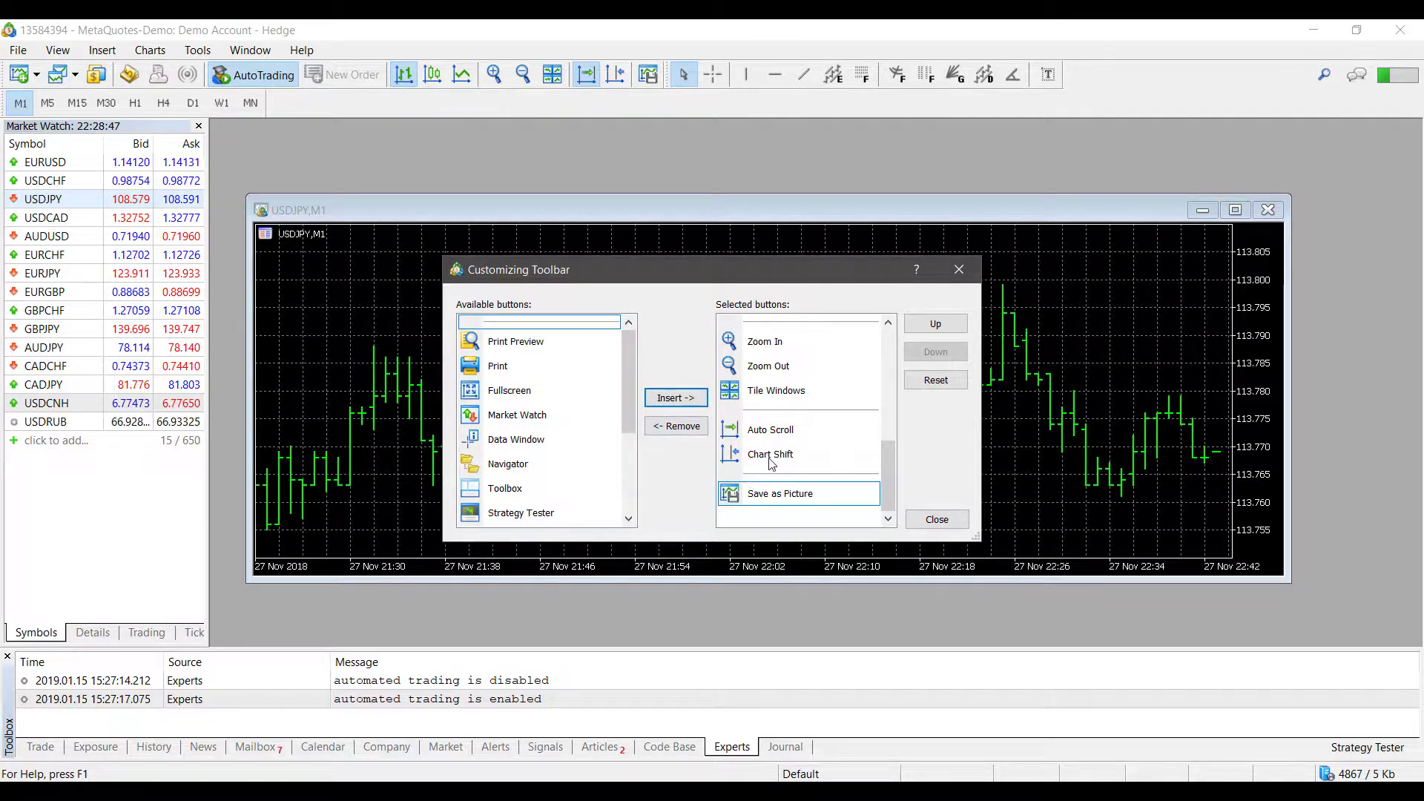
Insert a separator before Symbols on the Standard toolbar and add the Print Preview button ahead of that separator.
scroll(786, 415, up, 3)
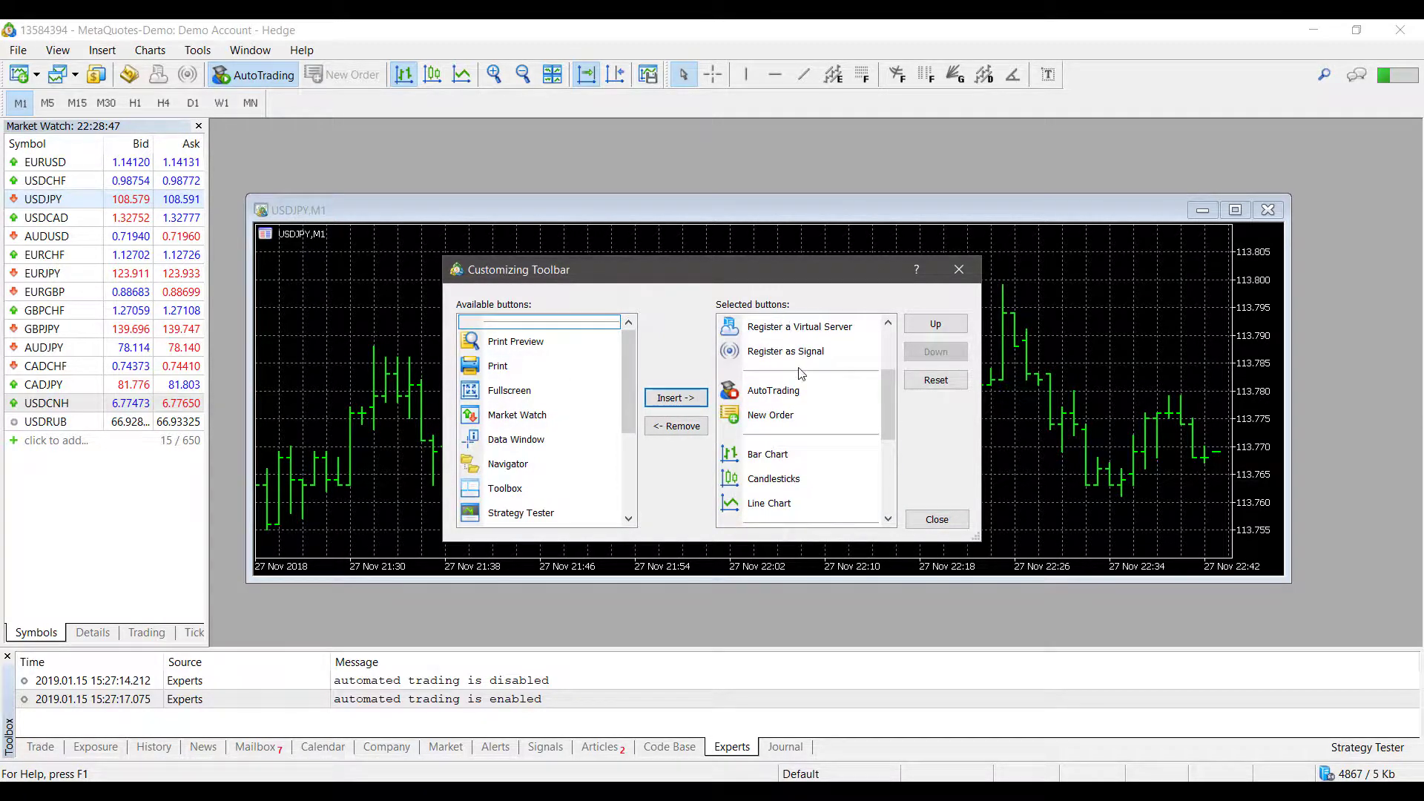
scroll(801, 373, up, 2)
scroll(799, 393, down, 6)
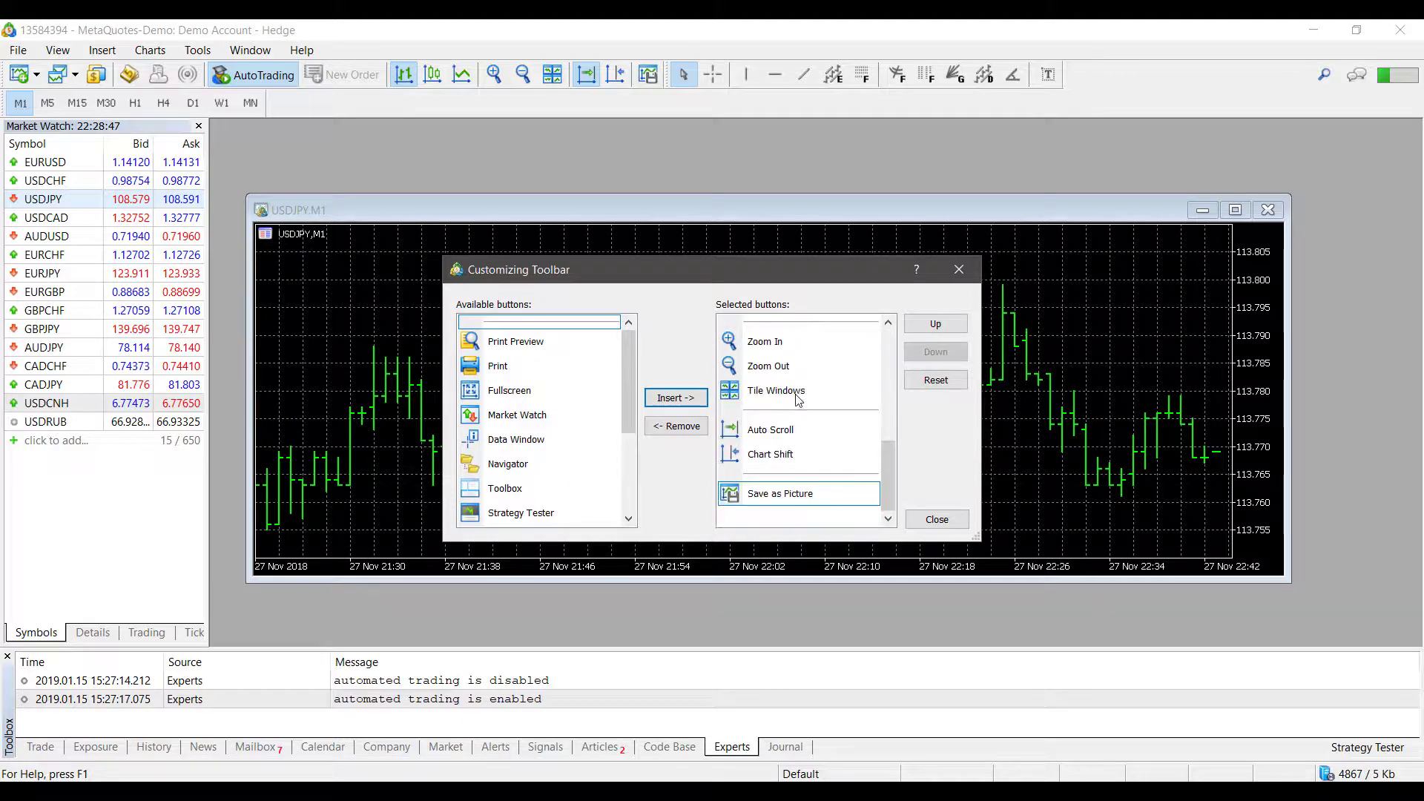
scroll(798, 401, up, 6)
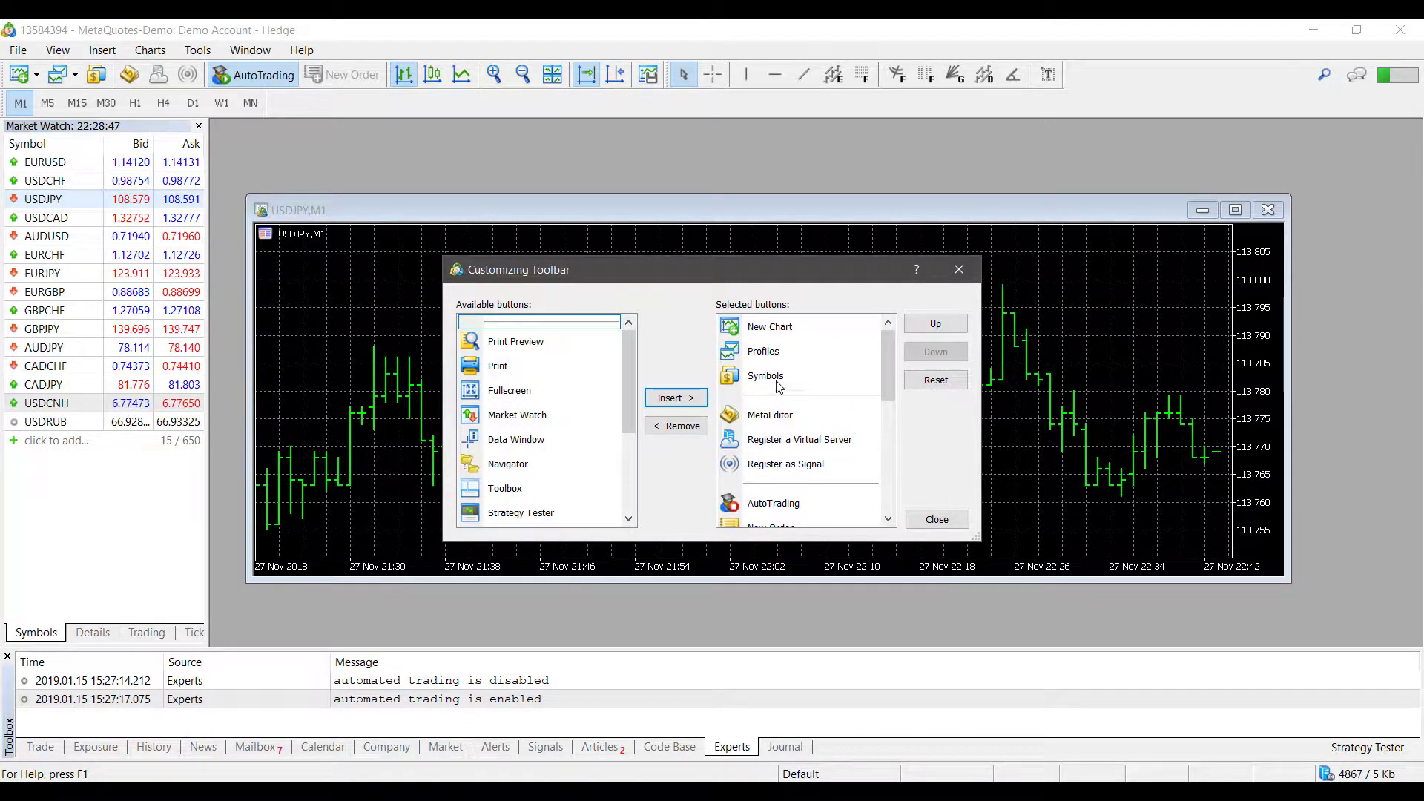
click(778, 382)
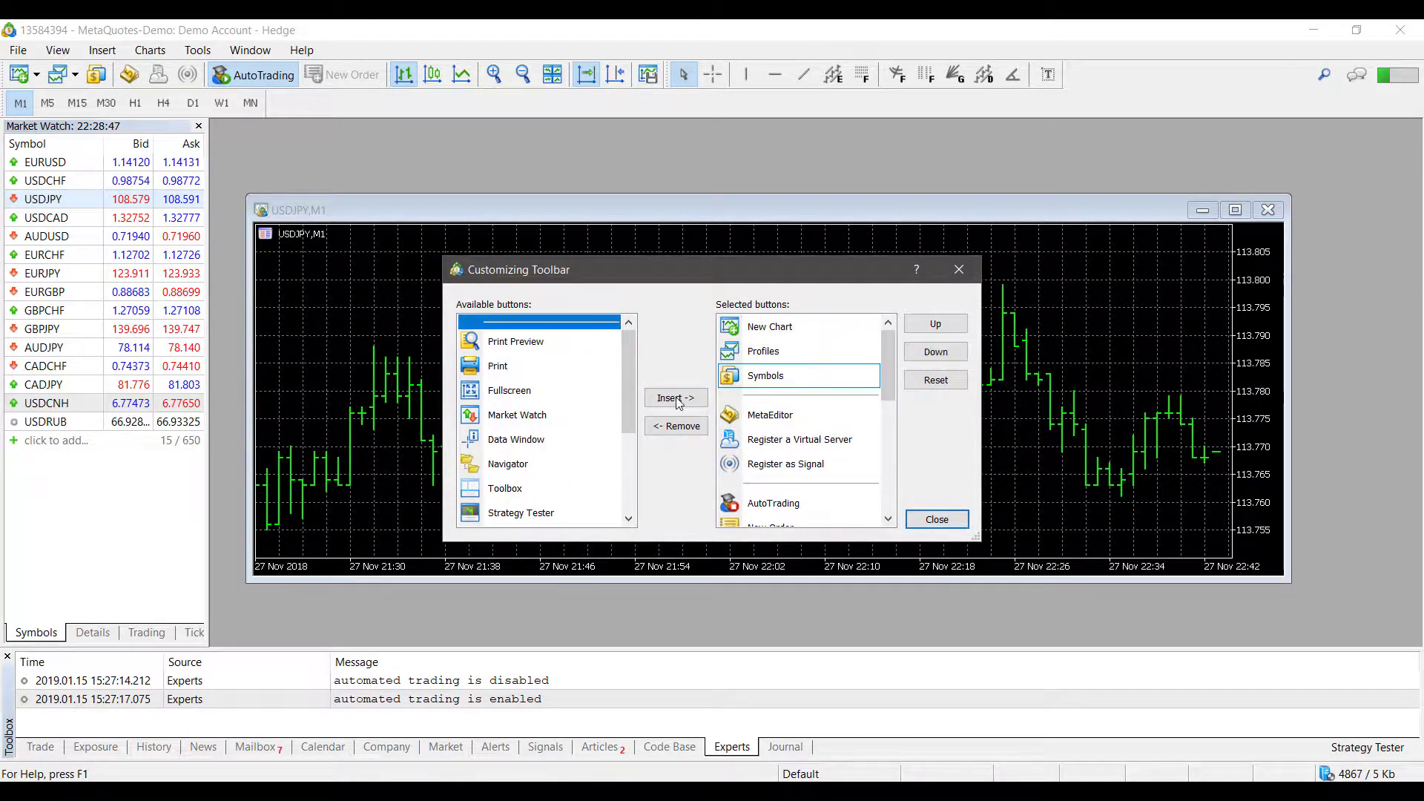
click(675, 397)
click(768, 373)
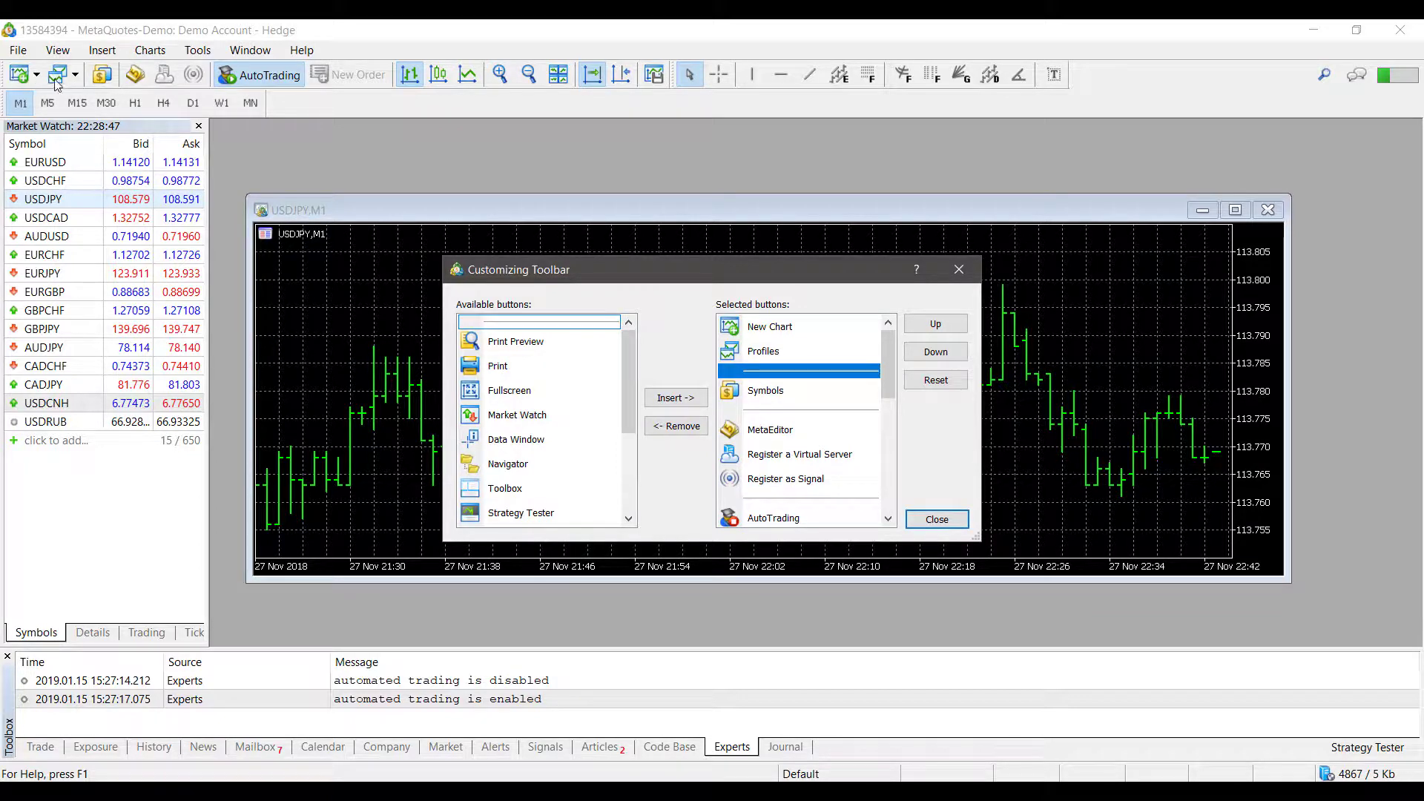
click(521, 352)
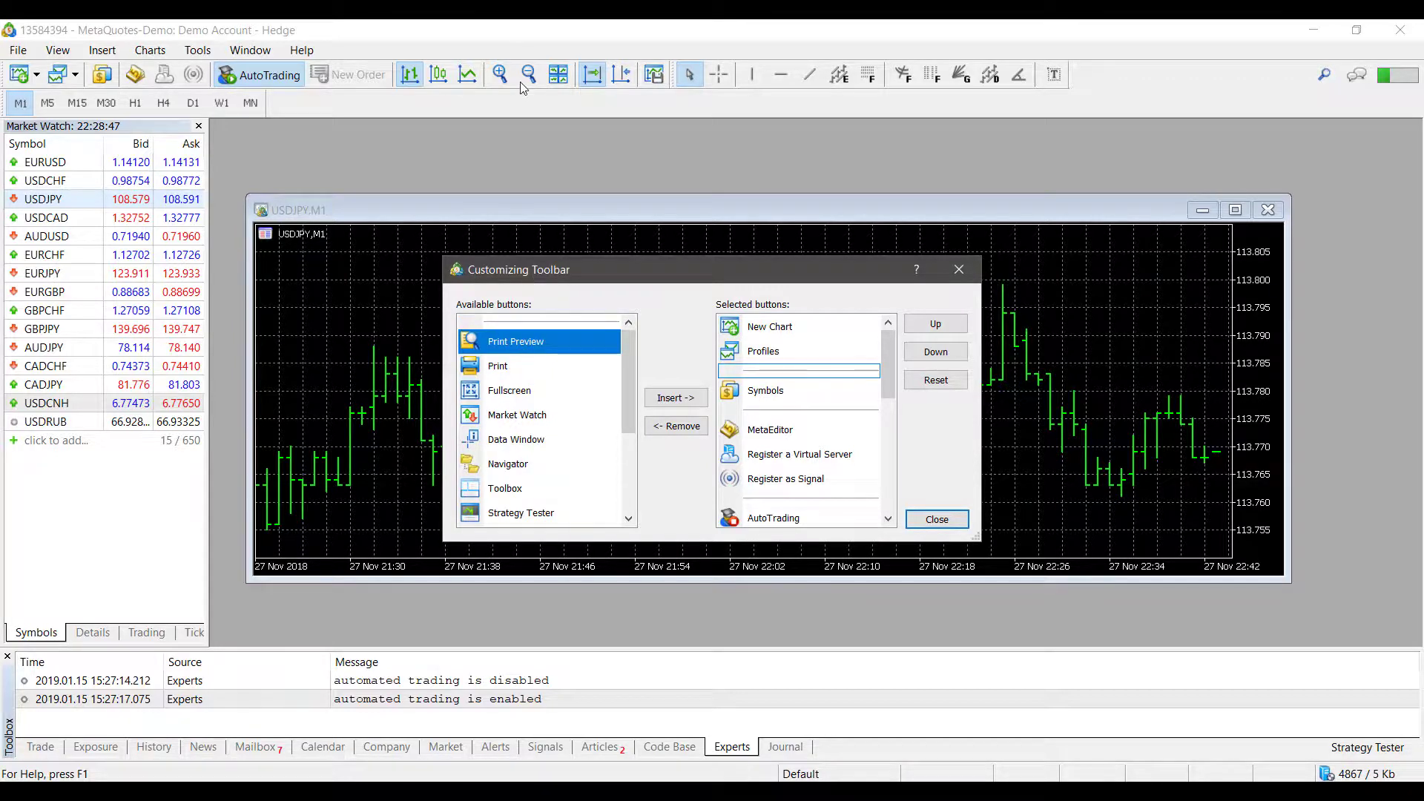
click(672, 398)
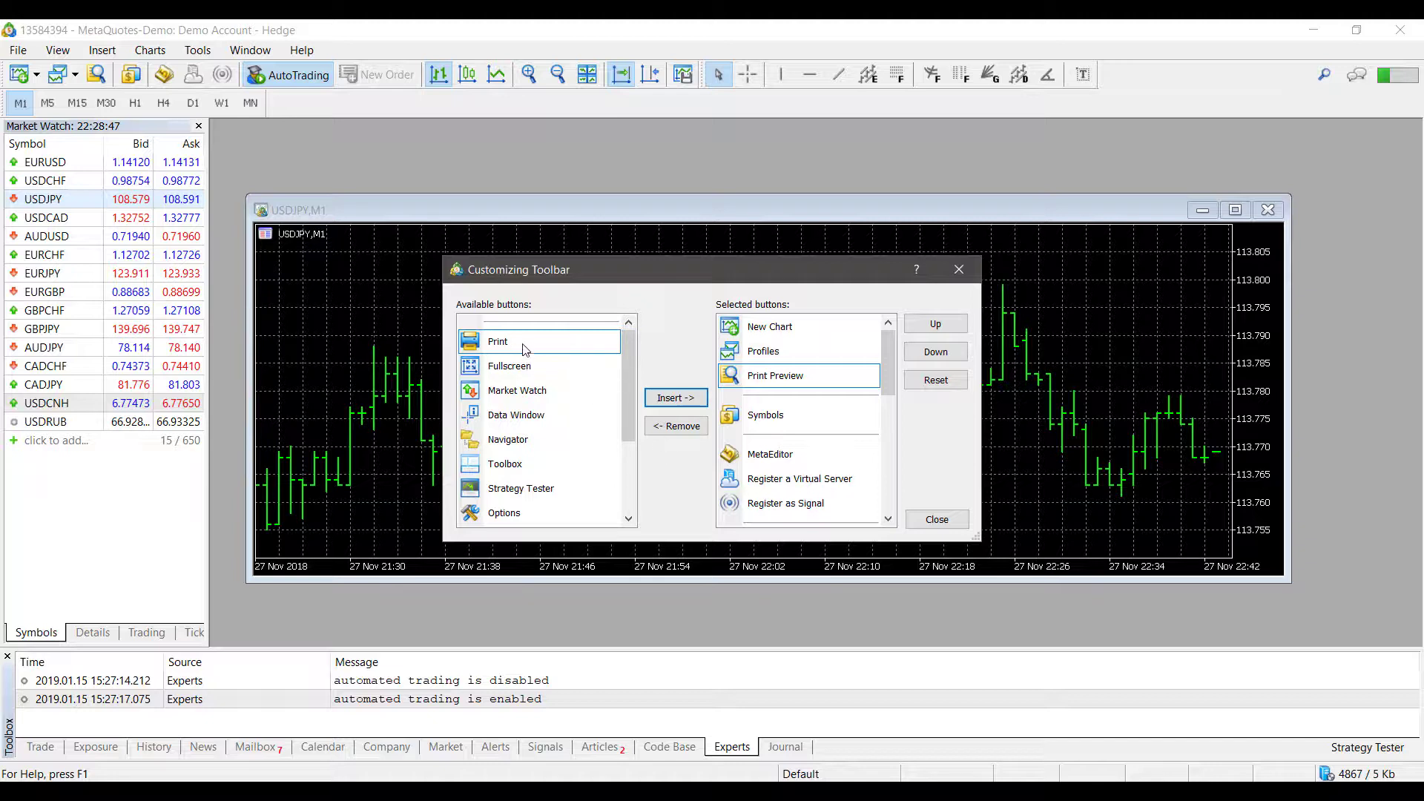
Add the Print button ahead of Print Preview, and the Indicators and Navigator buttons, in that order, ahead of Symbols on the Standard toolbar.
click(674, 399)
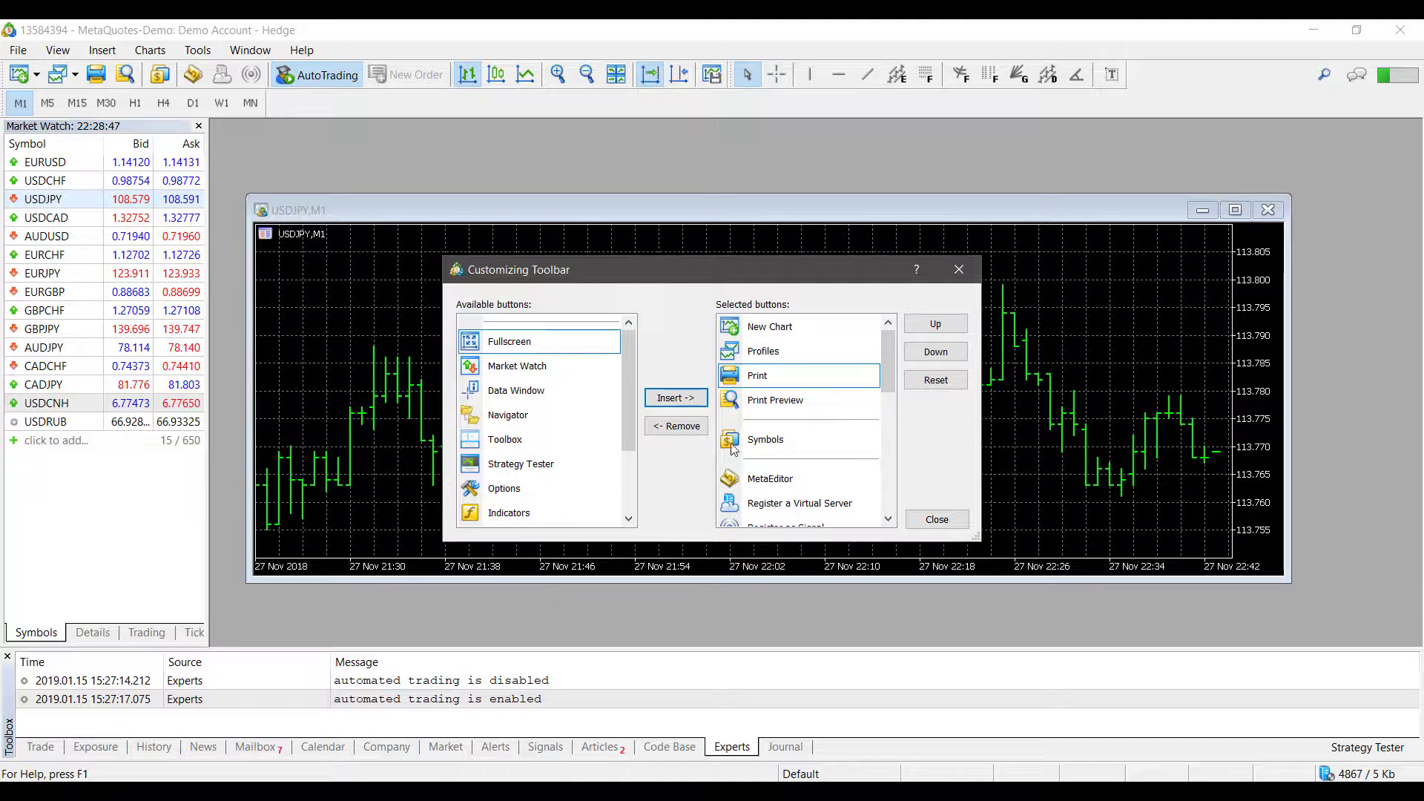
click(779, 443)
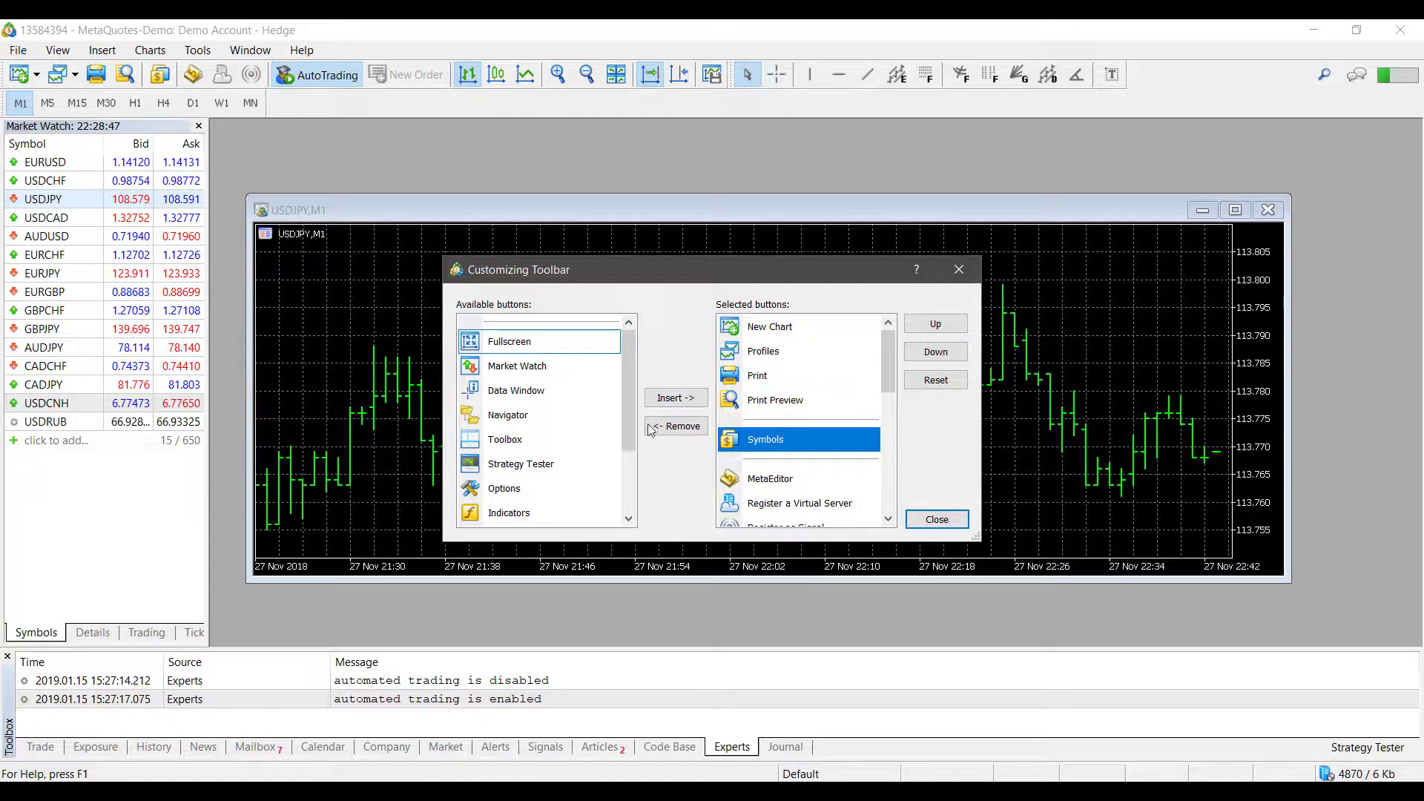
scroll(526, 415, down, 1)
scroll(526, 415, up, 1)
click(503, 408)
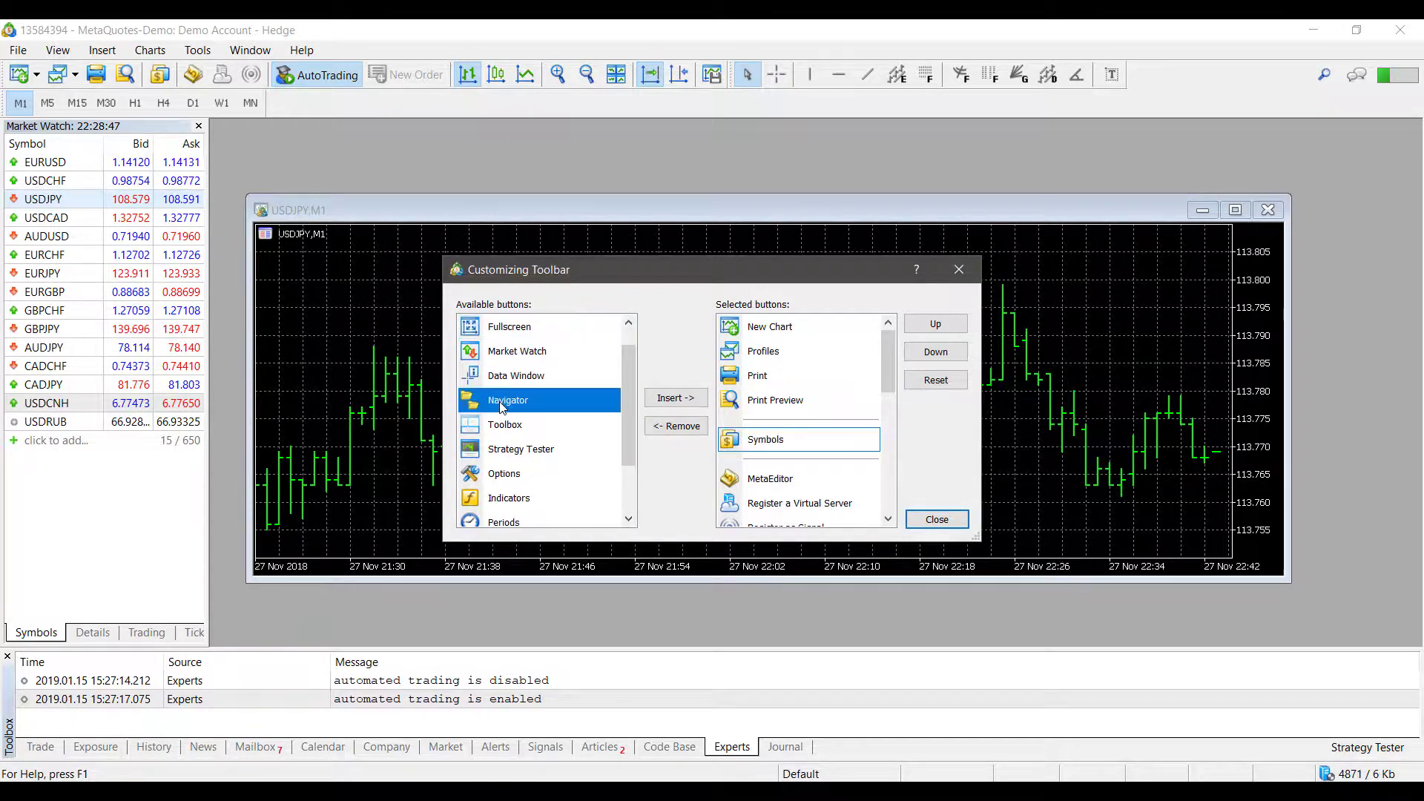
click(676, 400)
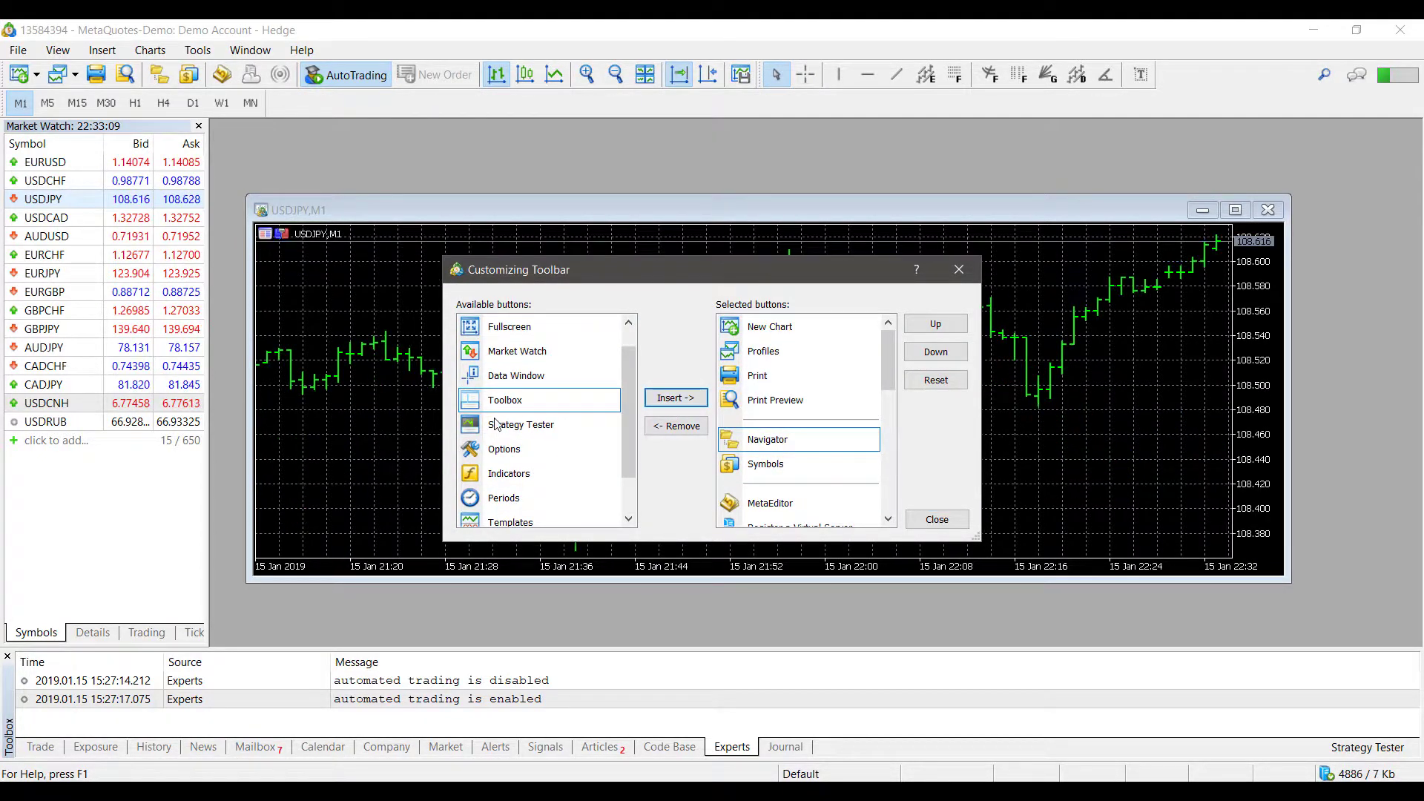
click(506, 473)
click(669, 400)
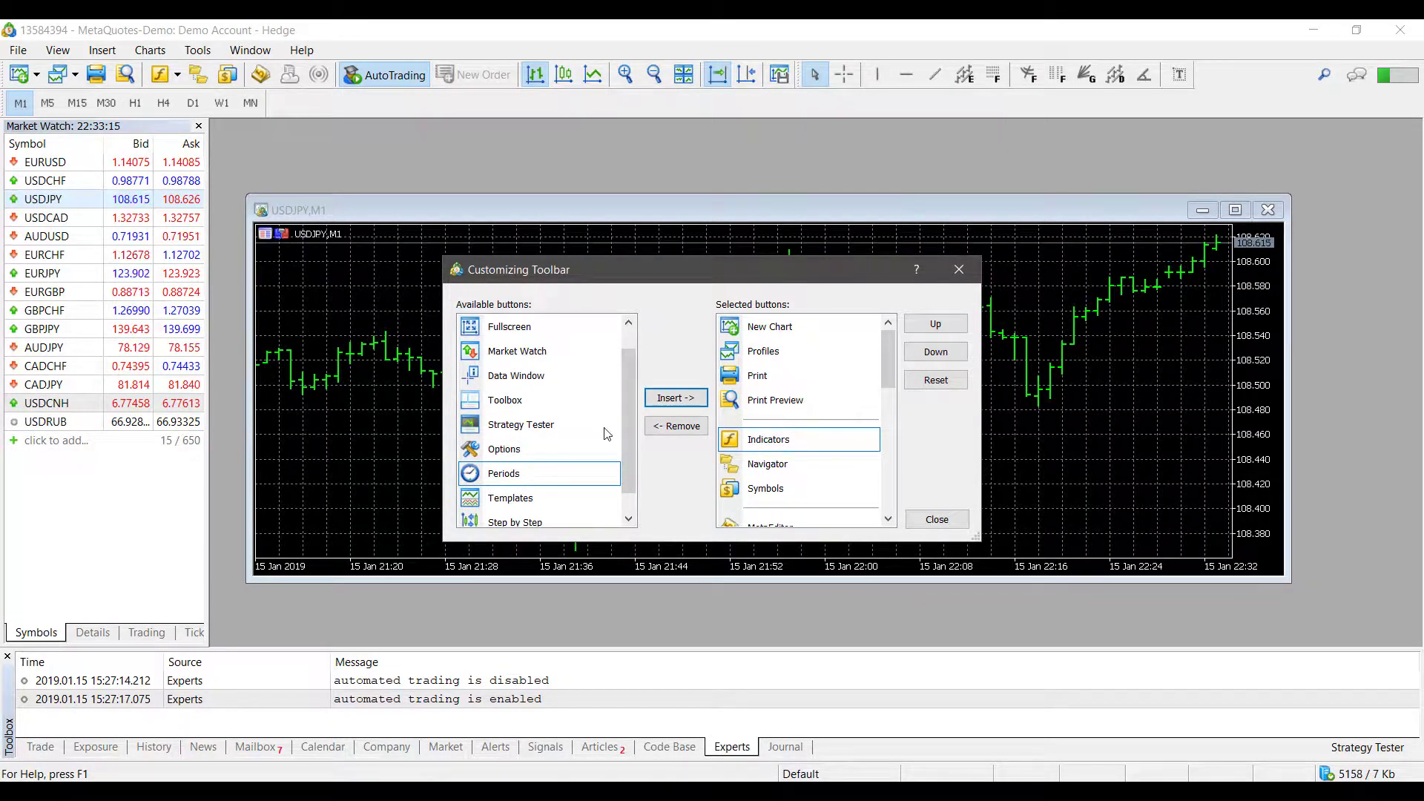
Add the Periods button to the Standard toolbar directly ahead of Line Chart.
scroll(540, 434, down, 1)
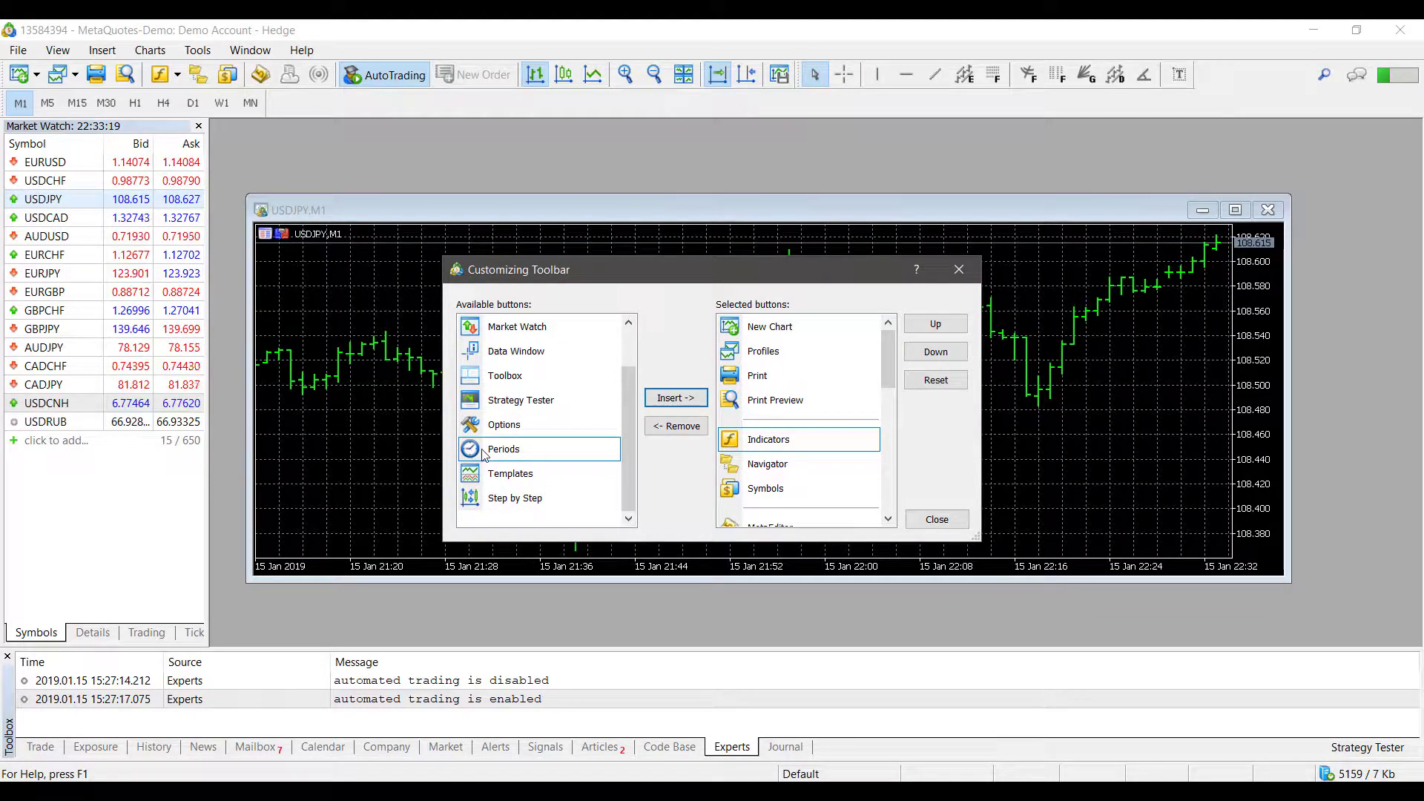
scroll(512, 454, down, 2)
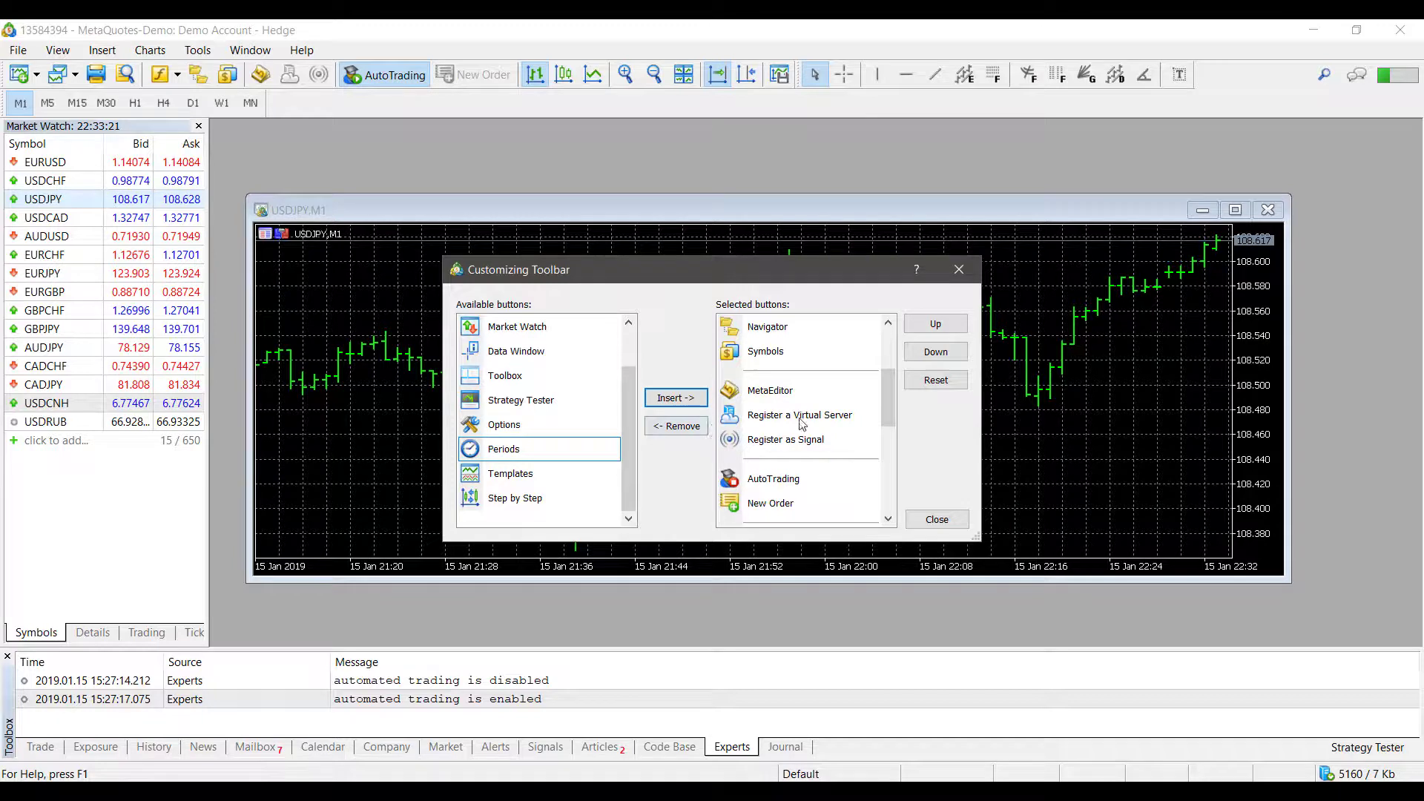
scroll(797, 419, down, 1)
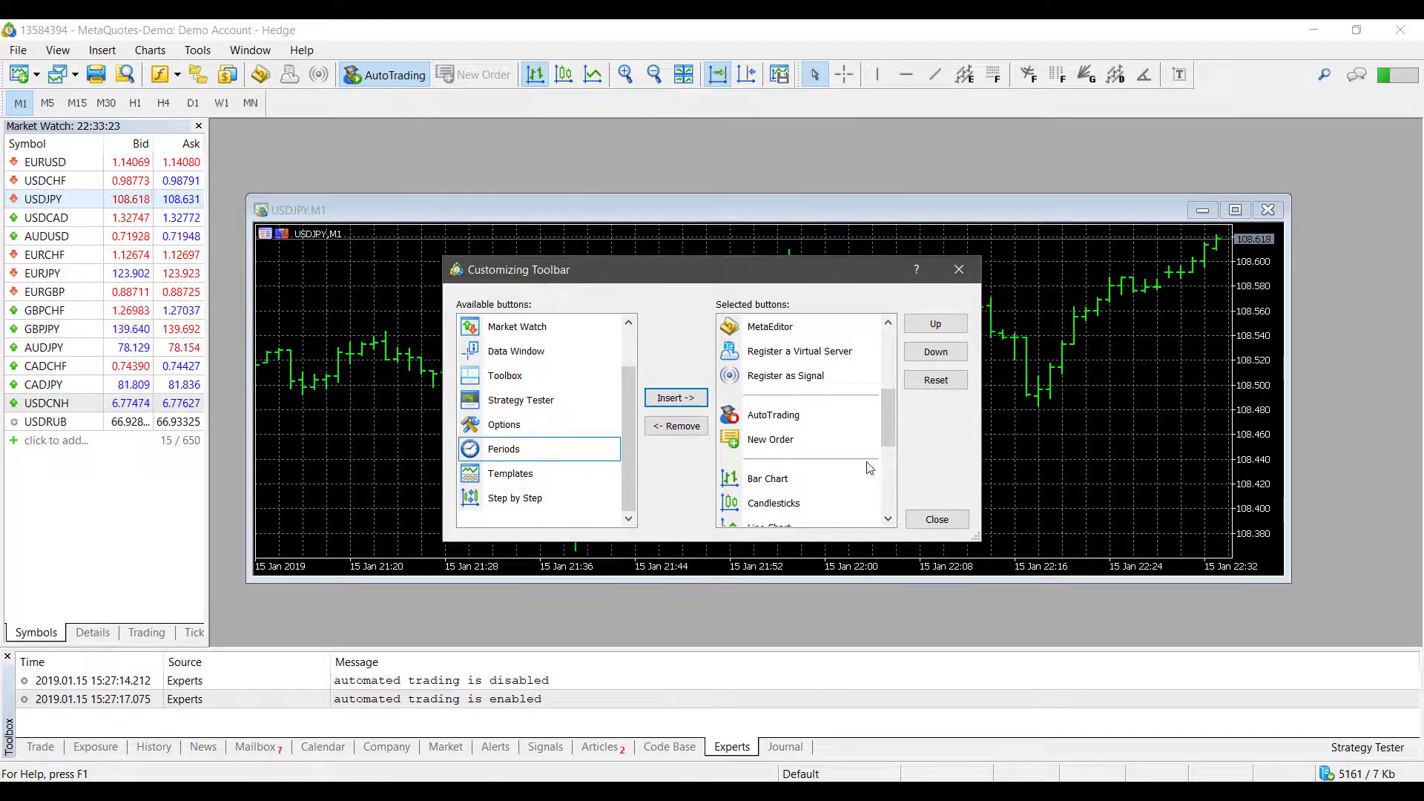
scroll(801, 439, down, 1)
click(775, 458)
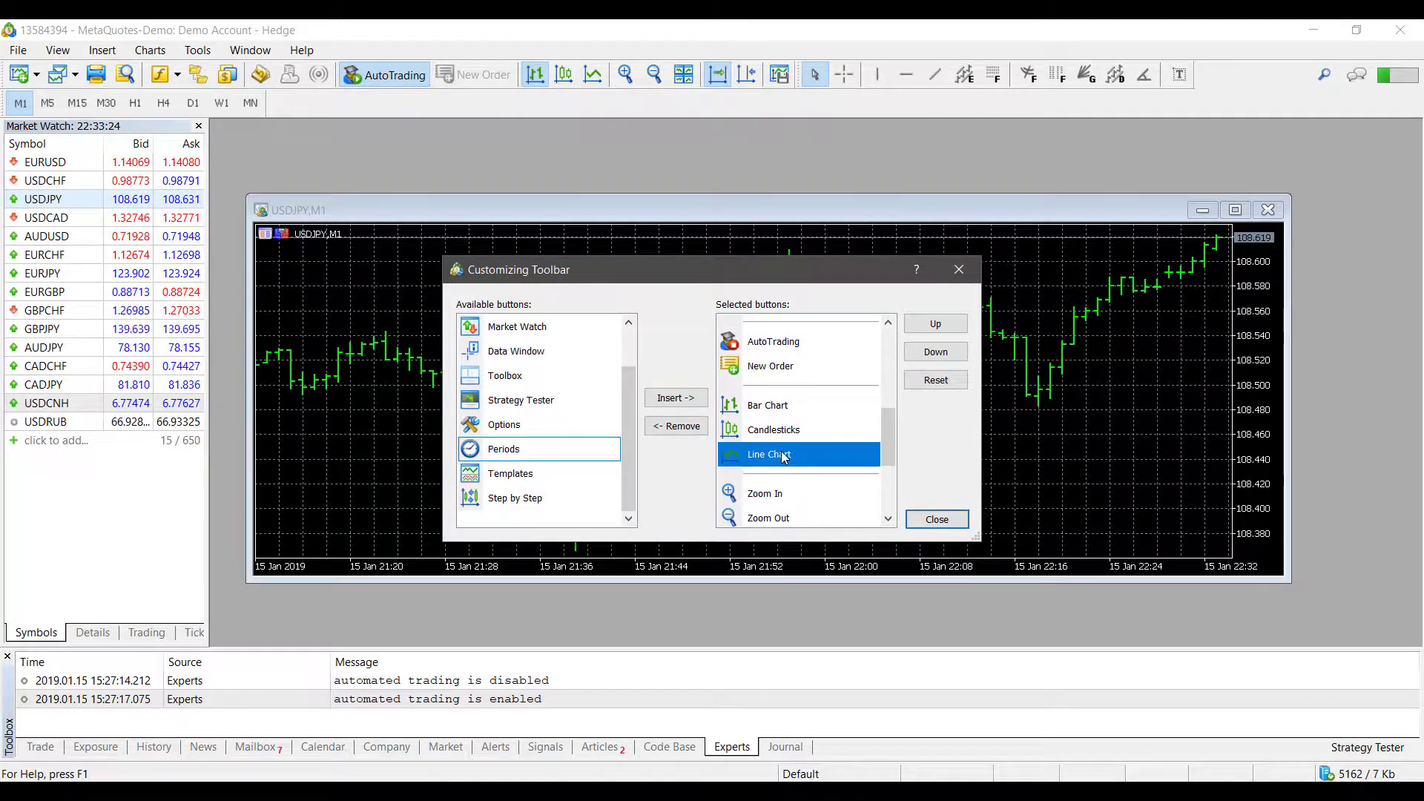
click(767, 414)
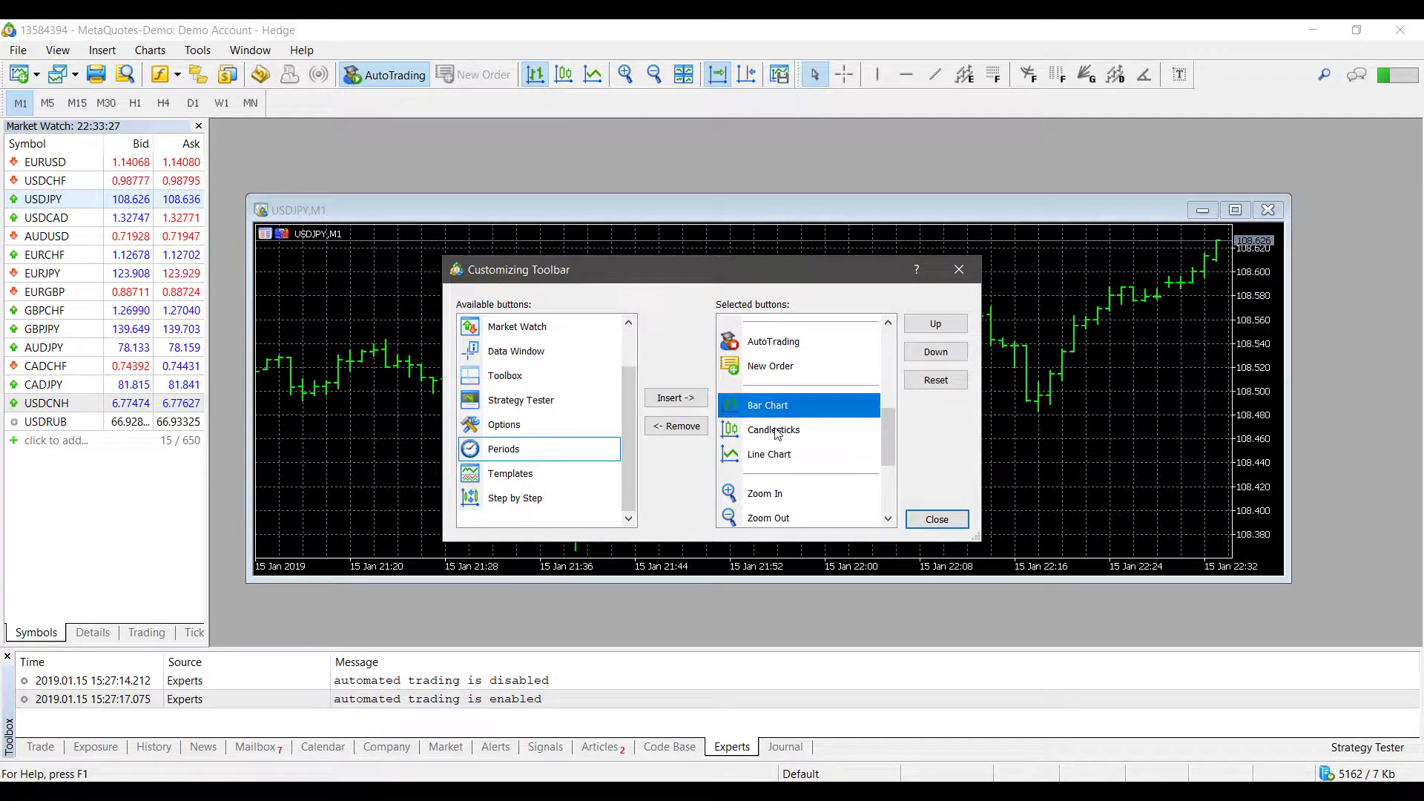
click(778, 432)
click(776, 456)
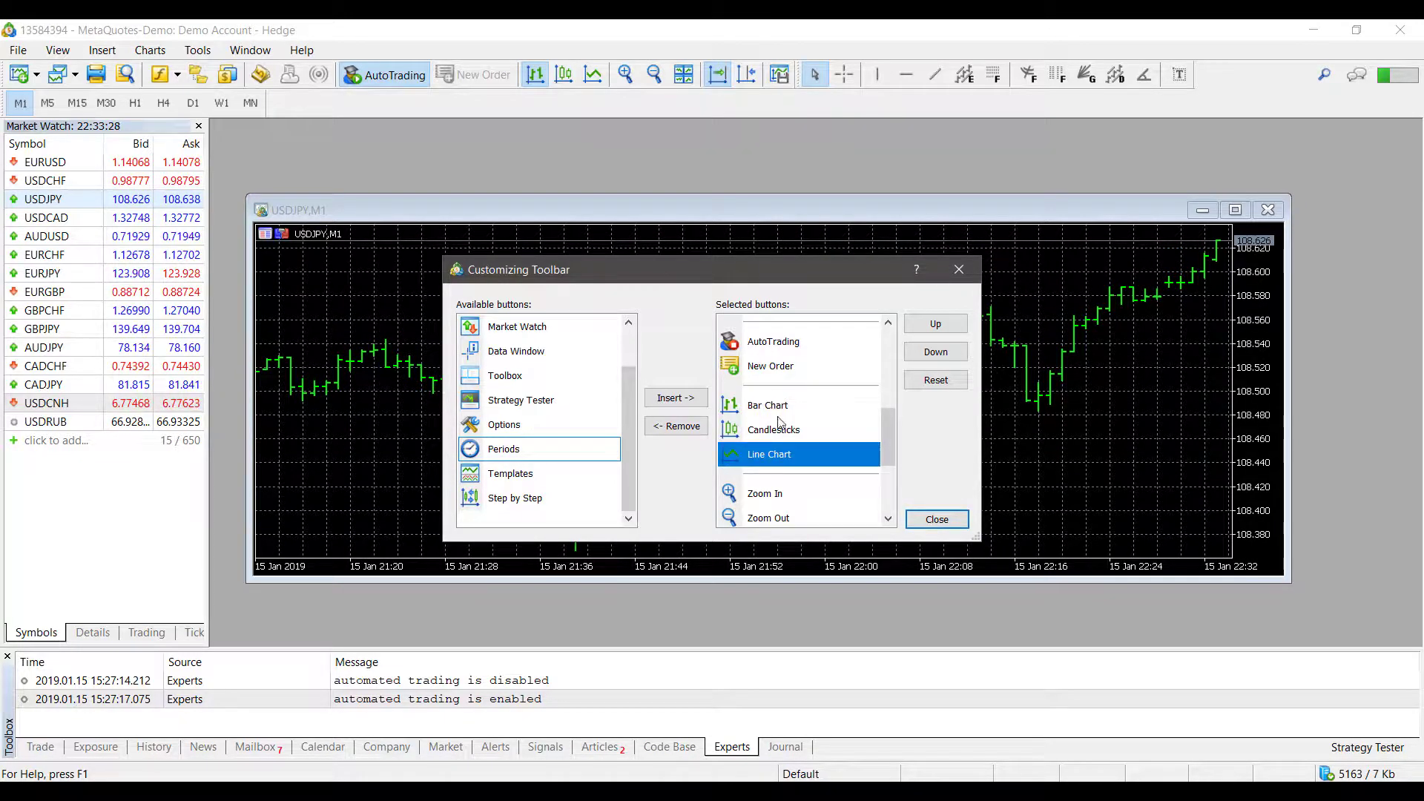
click(586, 455)
click(801, 455)
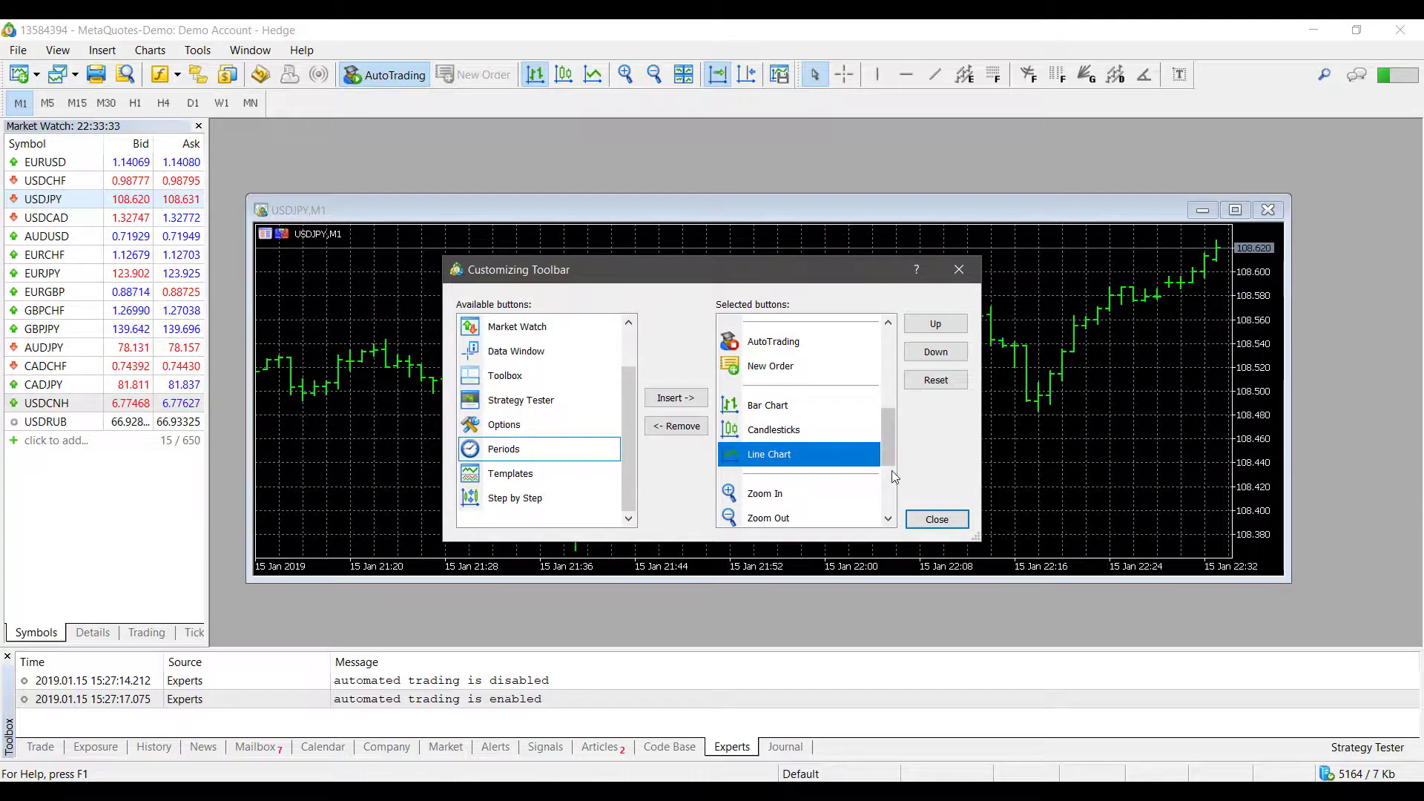
click(567, 454)
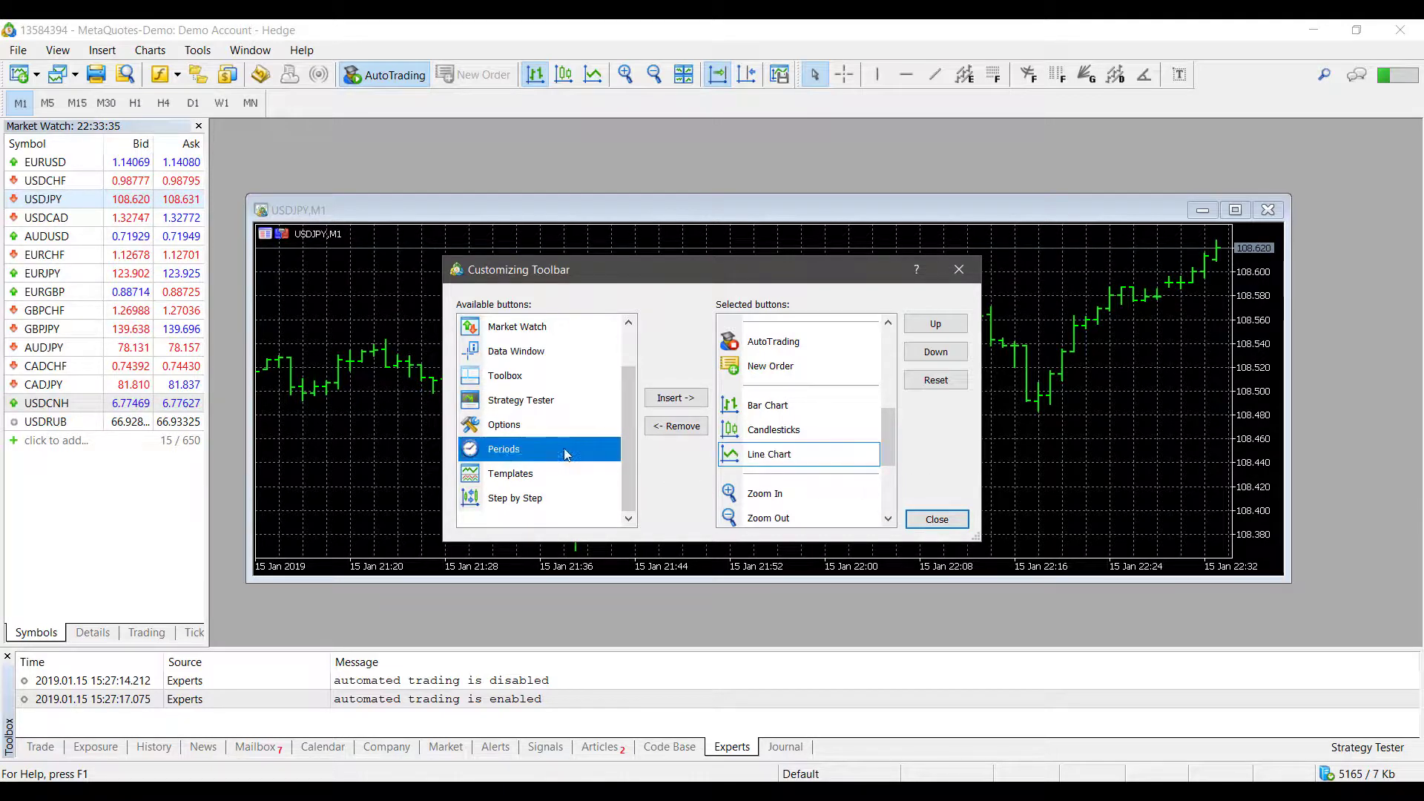
click(675, 398)
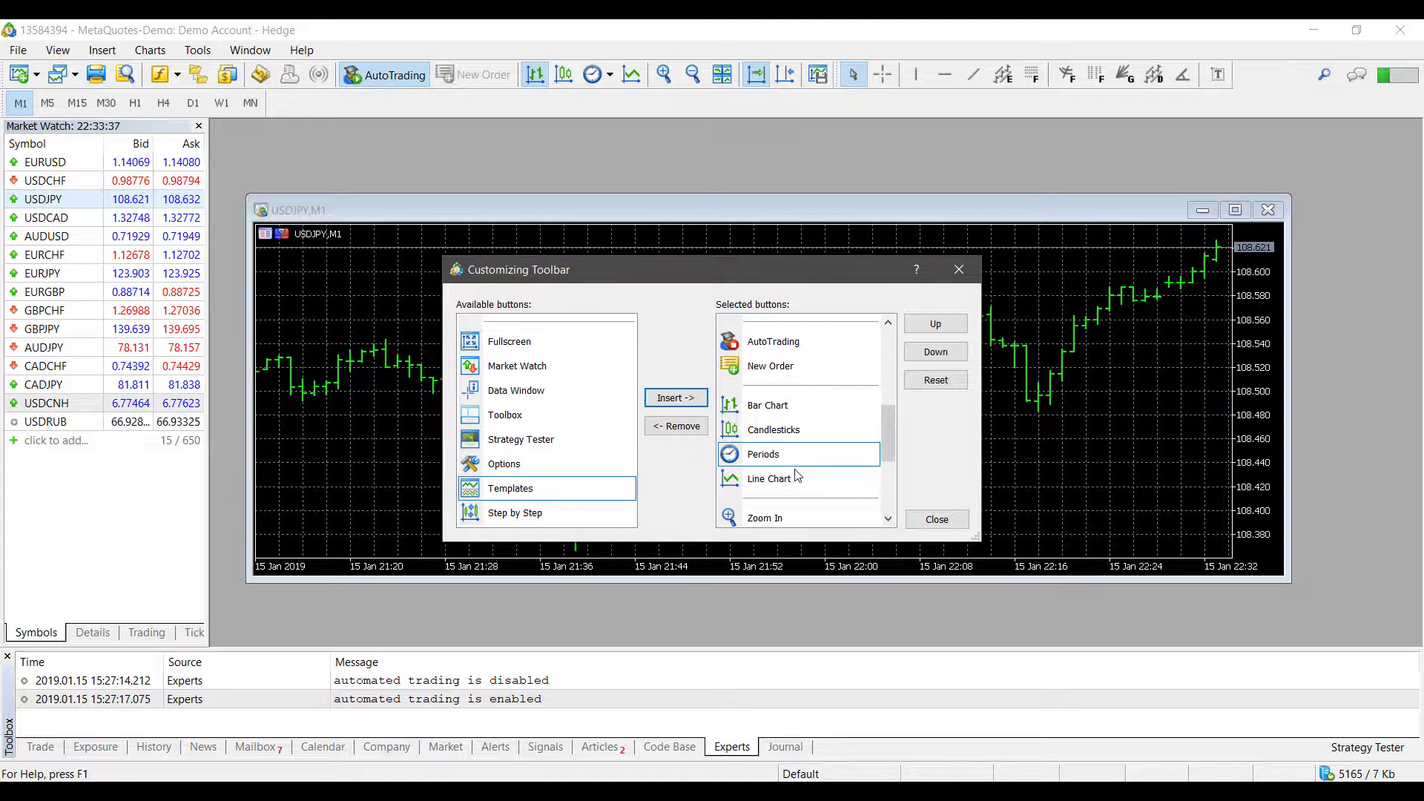
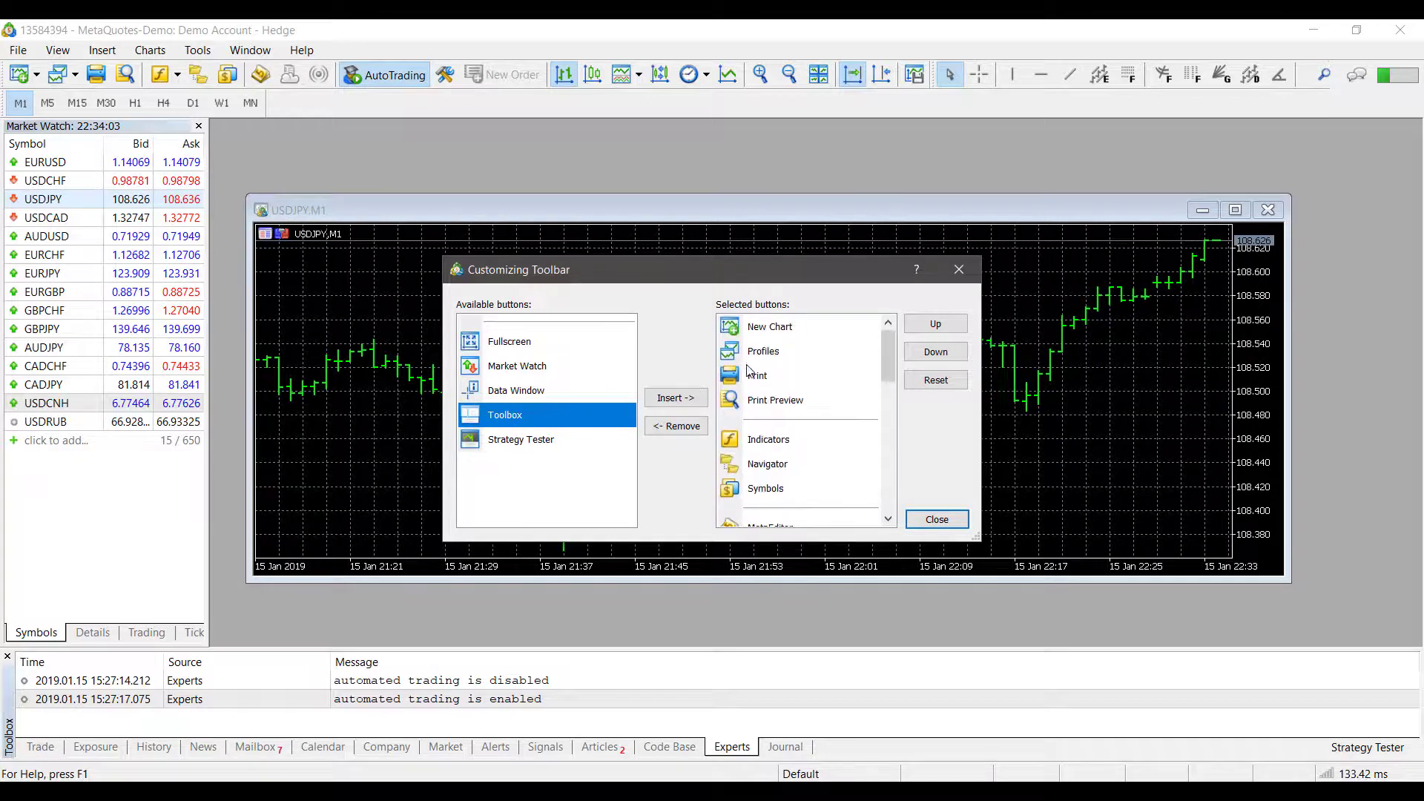
Add the Toolbox button ahead of MetaEditor on the Standard toolbar and close the customization dialog.
click(688, 435)
click(534, 414)
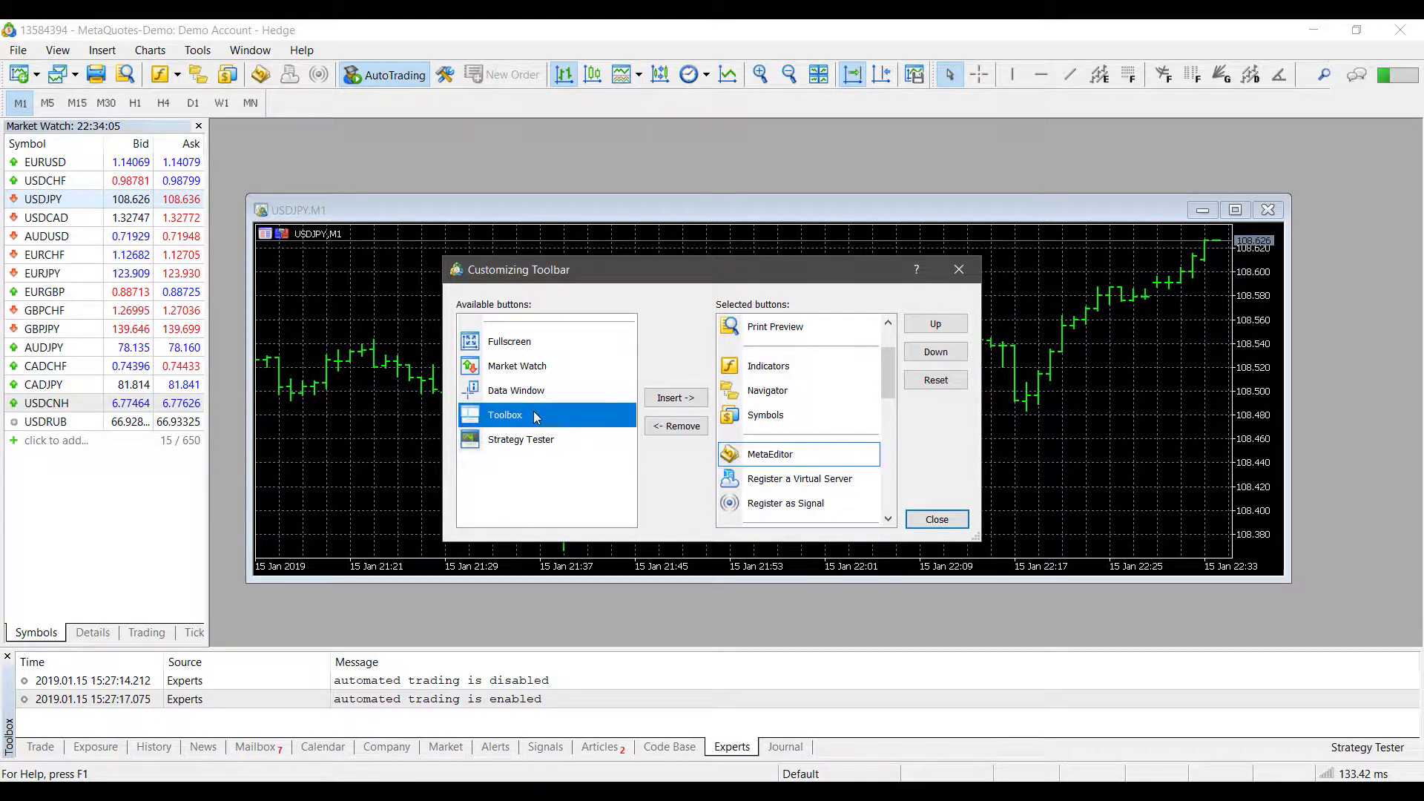
click(771, 454)
click(668, 402)
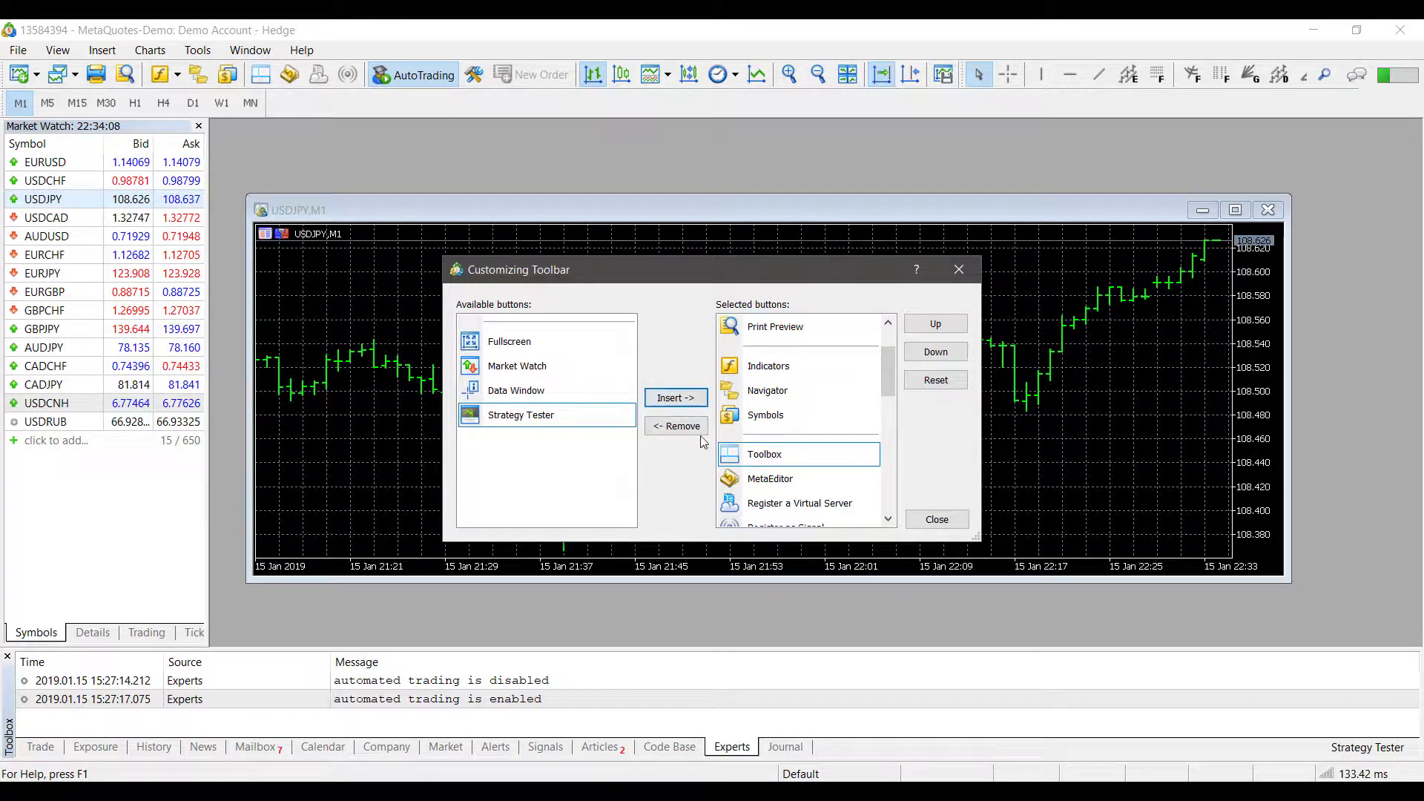
click(941, 528)
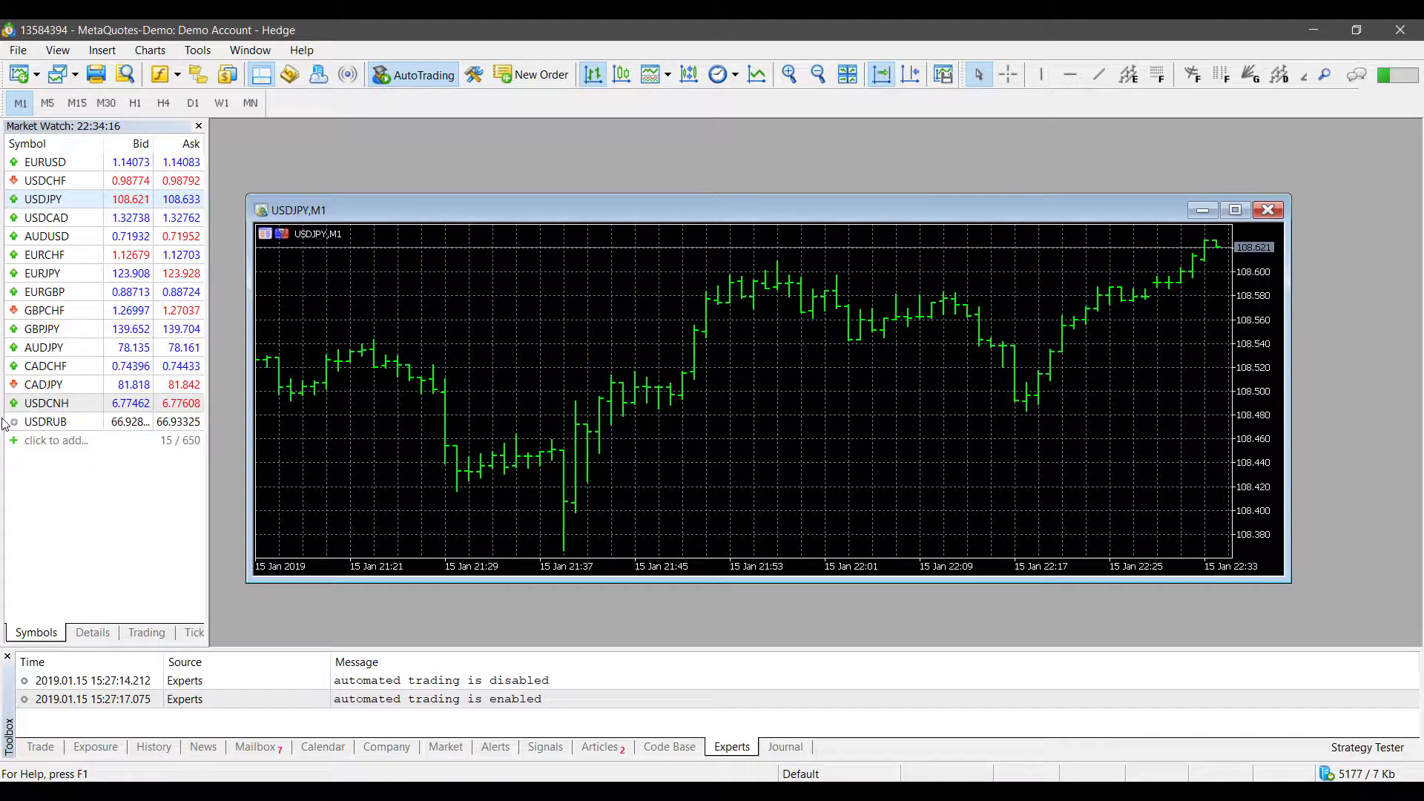
Hide the Toolbox and Market Watch windows and maximize the USDJPY chart to fill the workspace.
click(9, 657)
click(1285, 738)
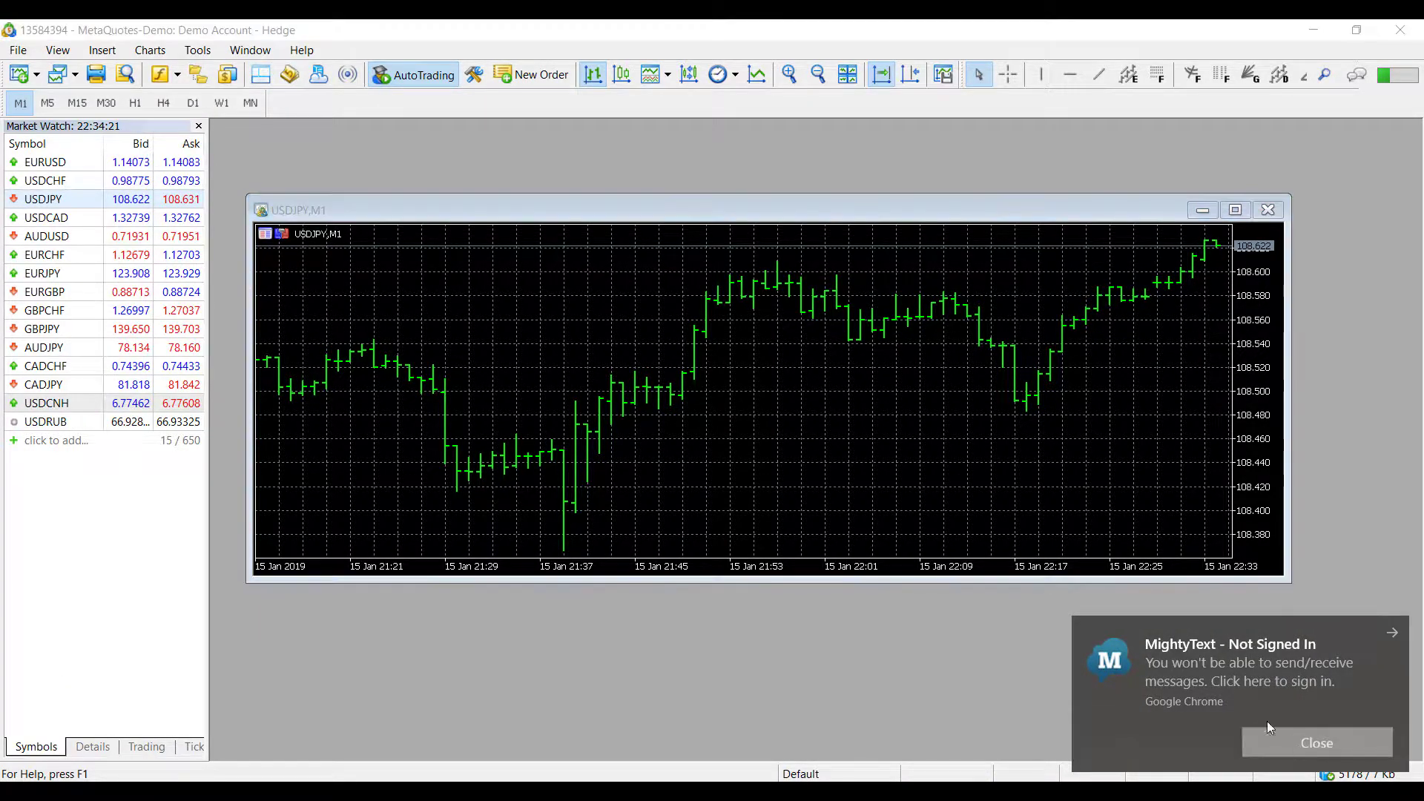
click(199, 126)
click(1026, 210)
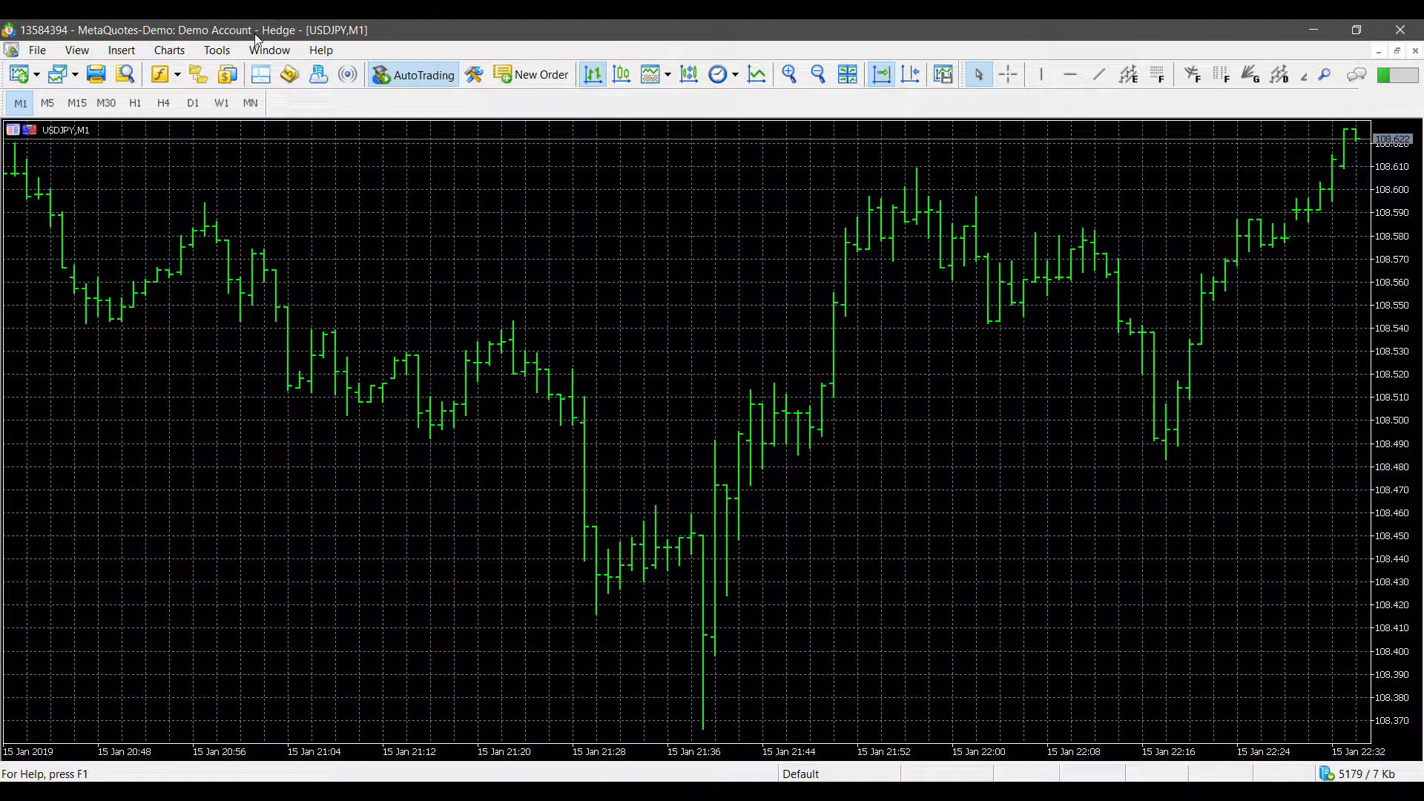
Display the Toolbox window again and look over the terminal's commands for showing or hiding windows.
click(262, 76)
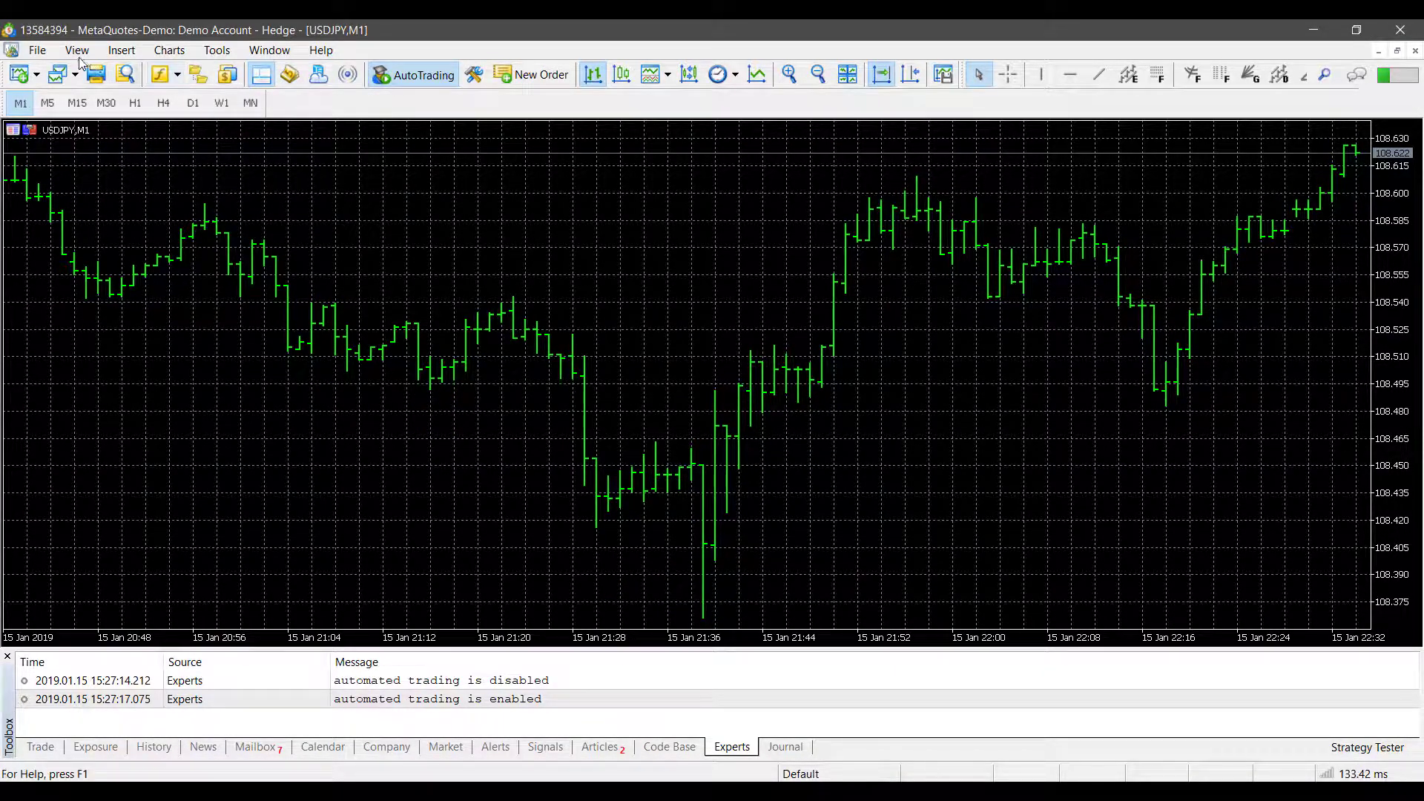
click(77, 51)
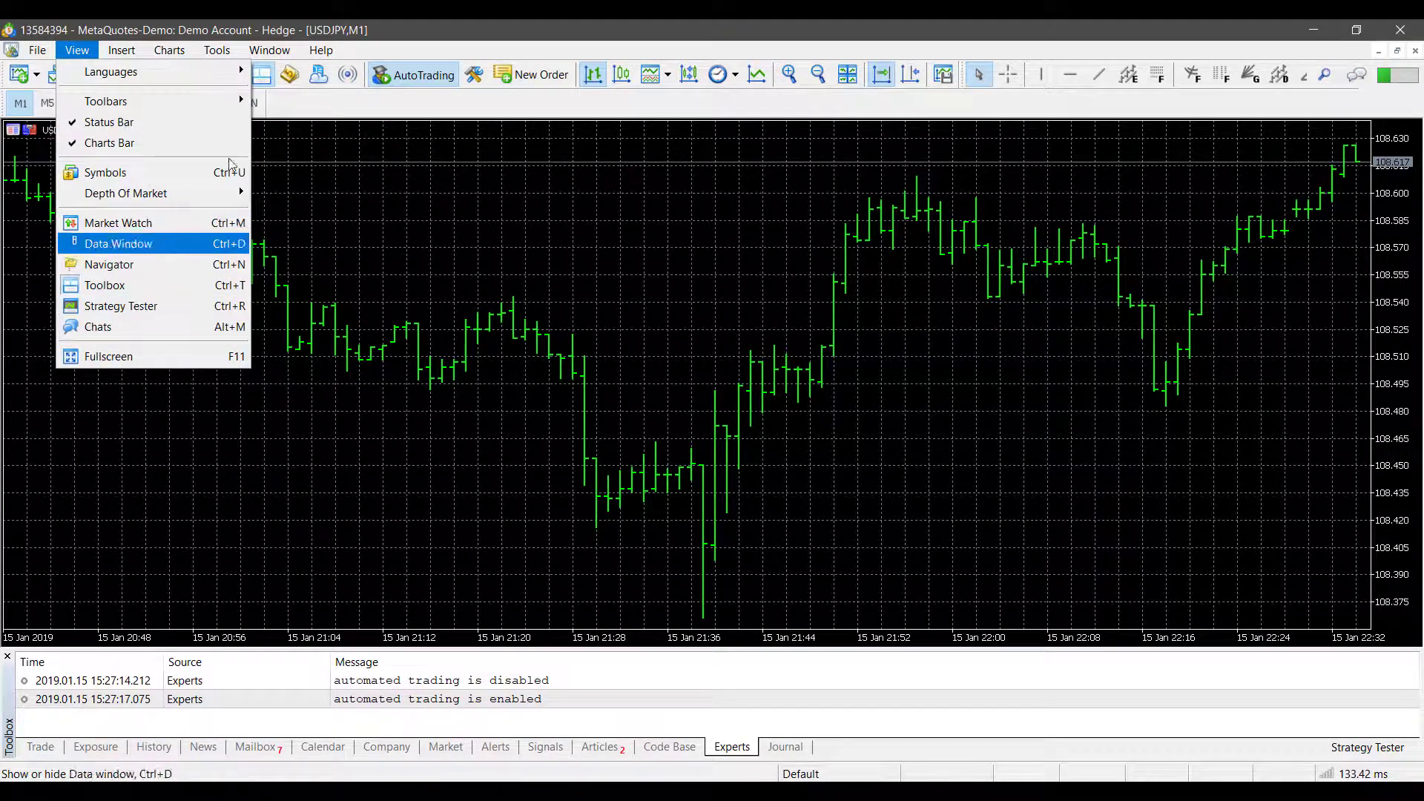
click(321, 49)
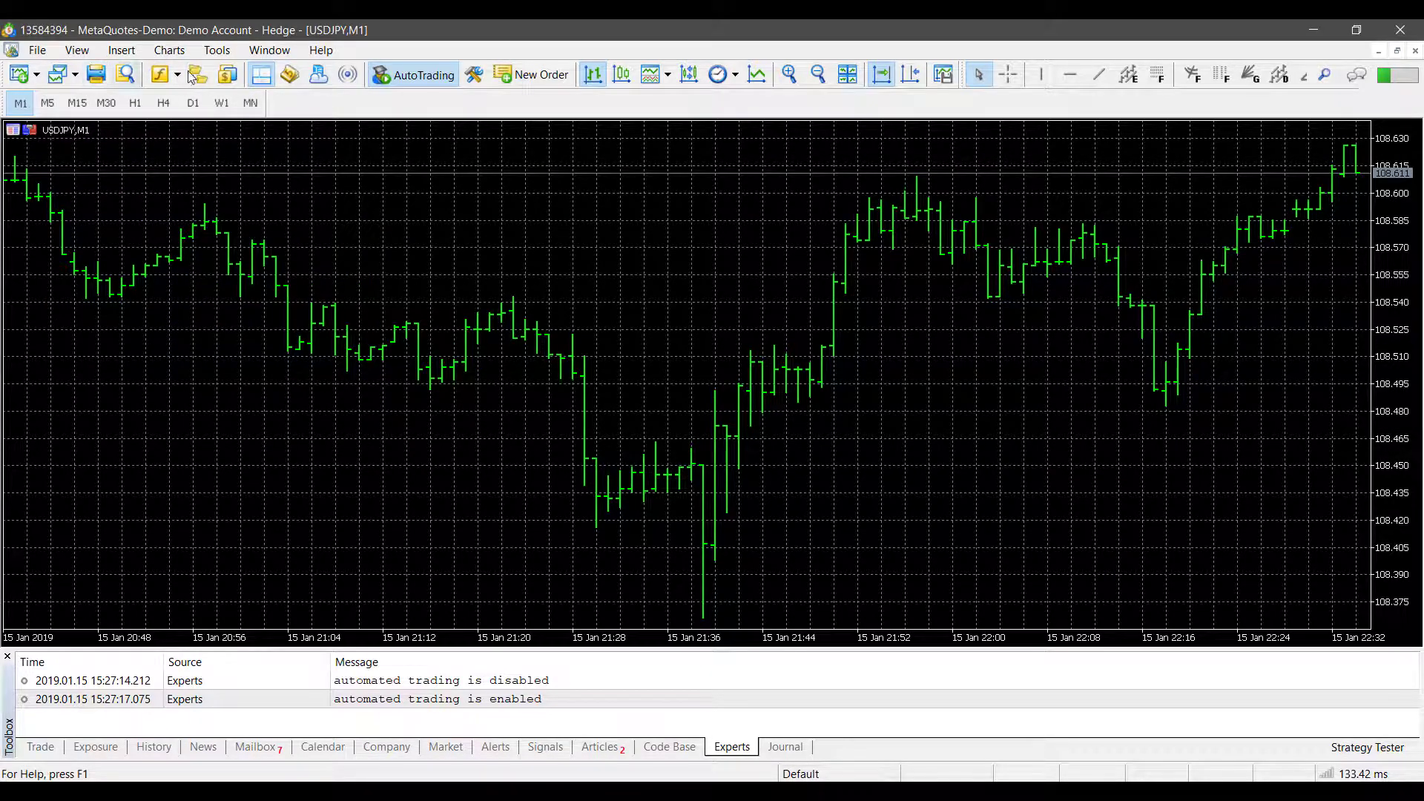